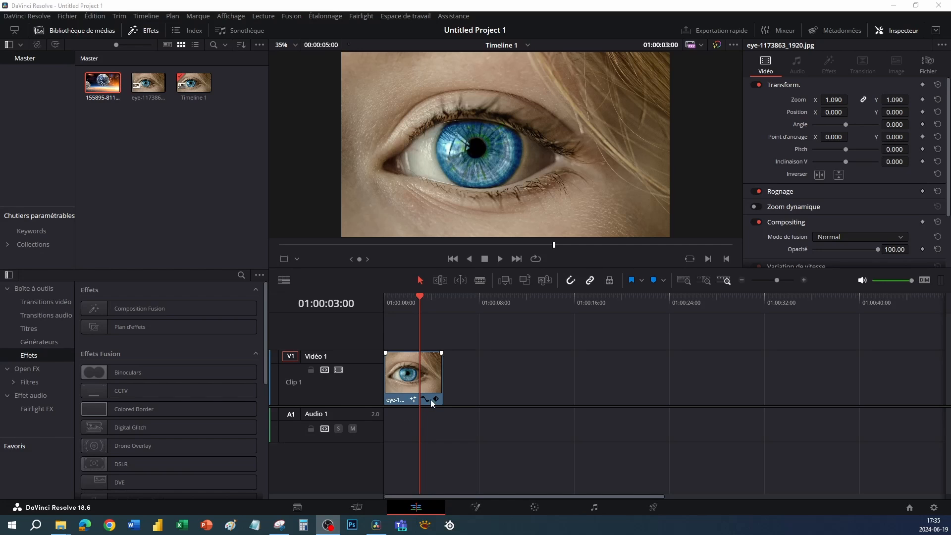
drag(102, 82, 519, 369)
drag(524, 304, 634, 311)
click(649, 377)
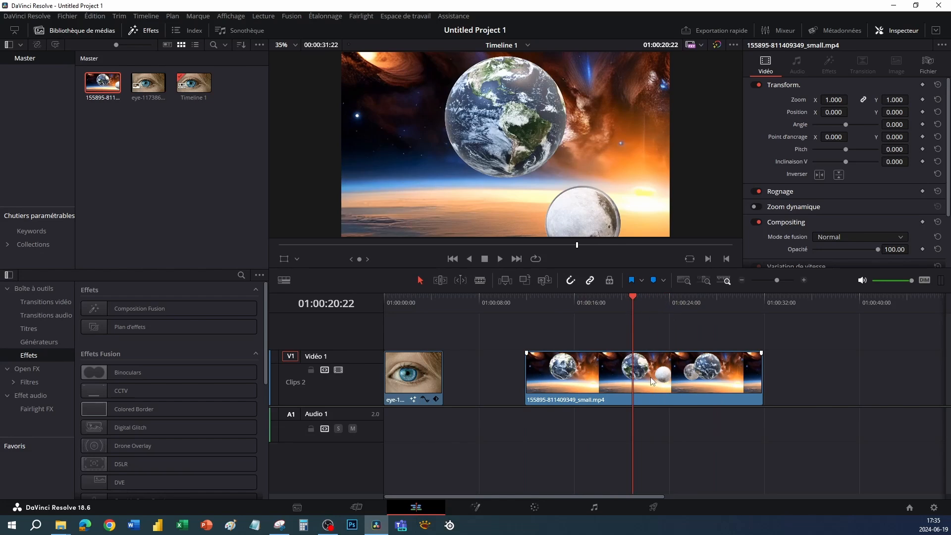
key(Delete)
Step: Select the eye image clip on the timeline and open it in the Fusion page
click(425, 362)
click(420, 303)
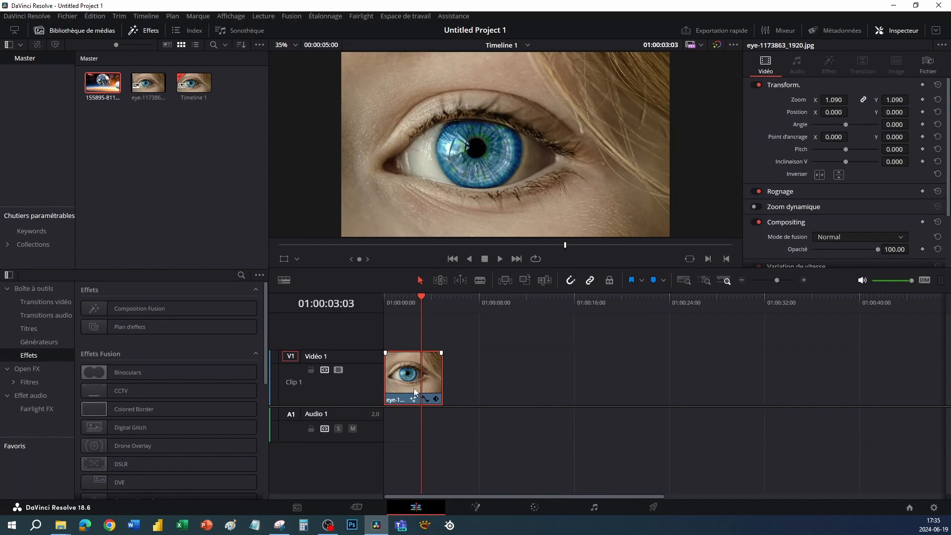
click(477, 506)
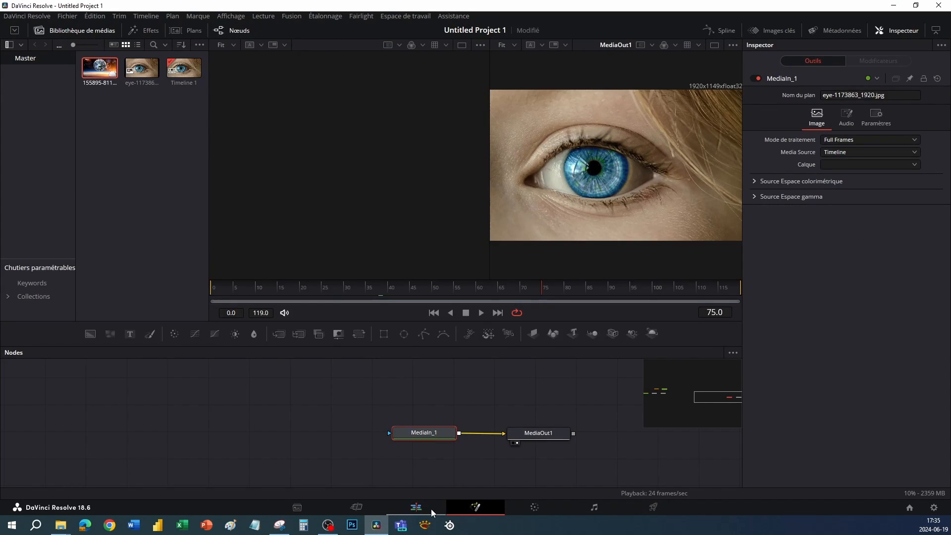
click(416, 507)
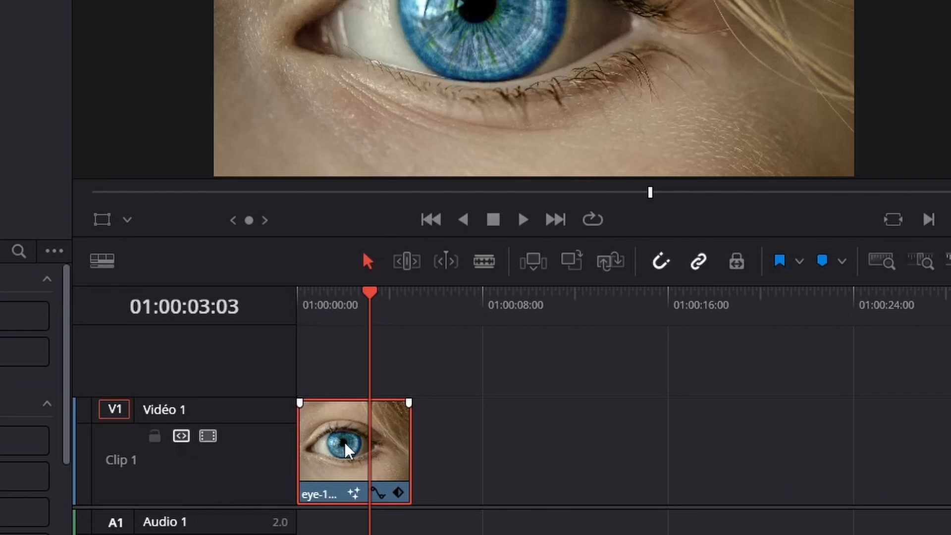
right_click(345, 442)
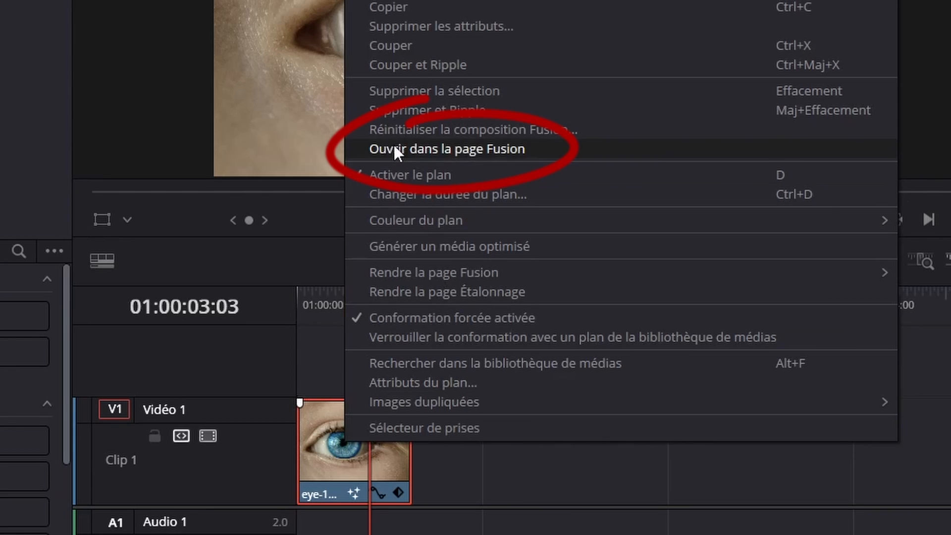
click(471, 147)
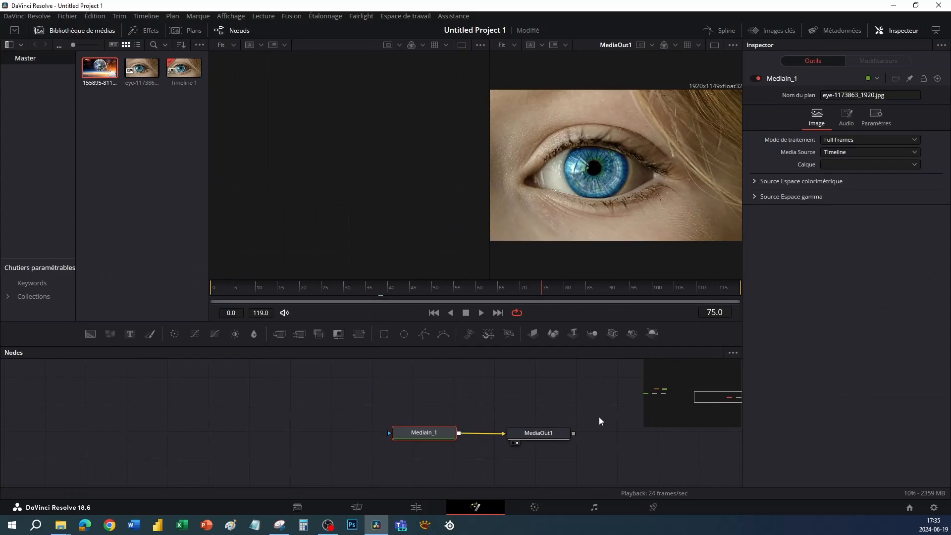
Step: Reposition the MediaIn_1 and MediaOut1 nodes in the node graph and rename MediaIn_1 as M_oeil
drag(263, 384, 569, 487)
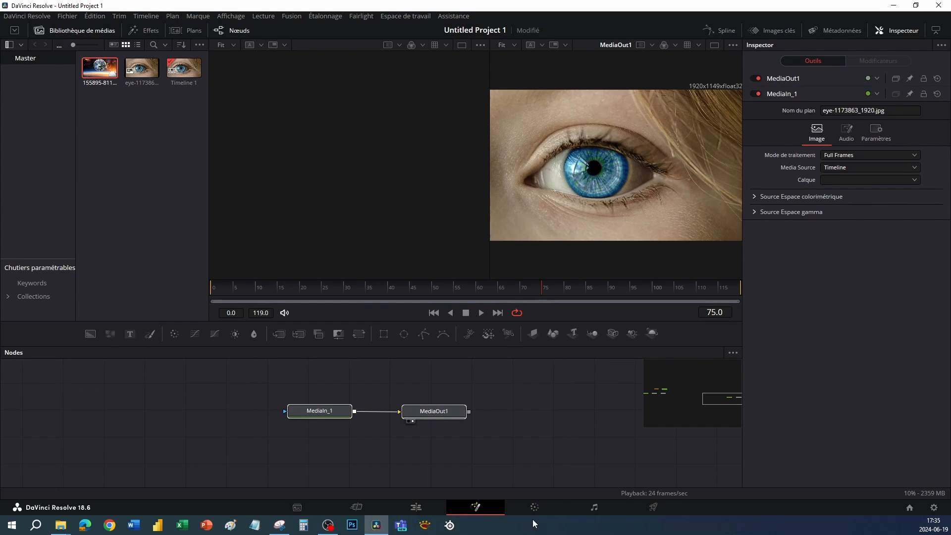
drag(360, 441, 317, 435)
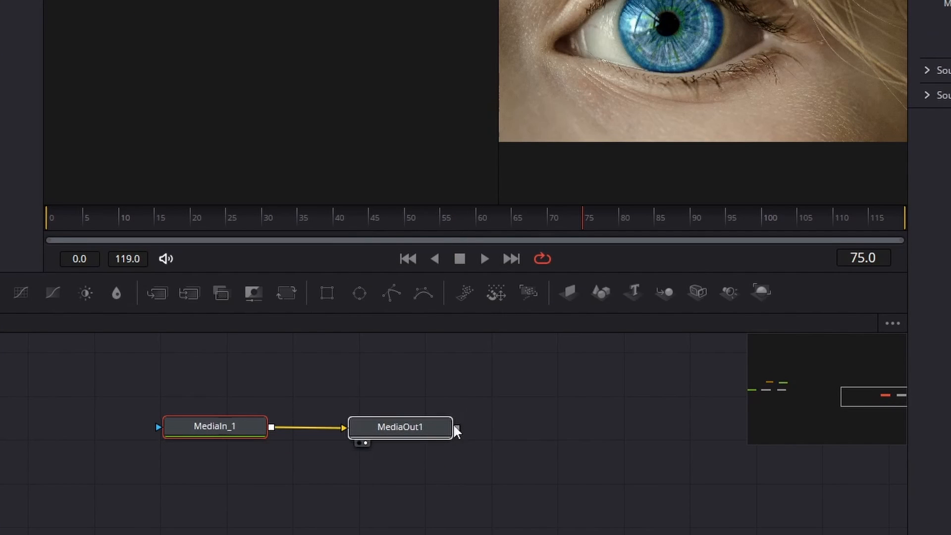
right_click(304, 426)
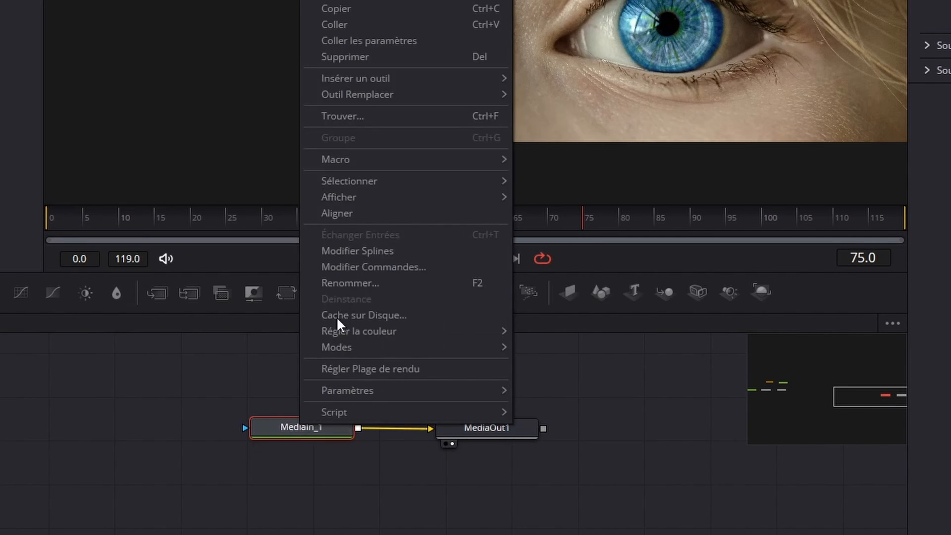
click(378, 281)
text(M_oeil)
key(Return)
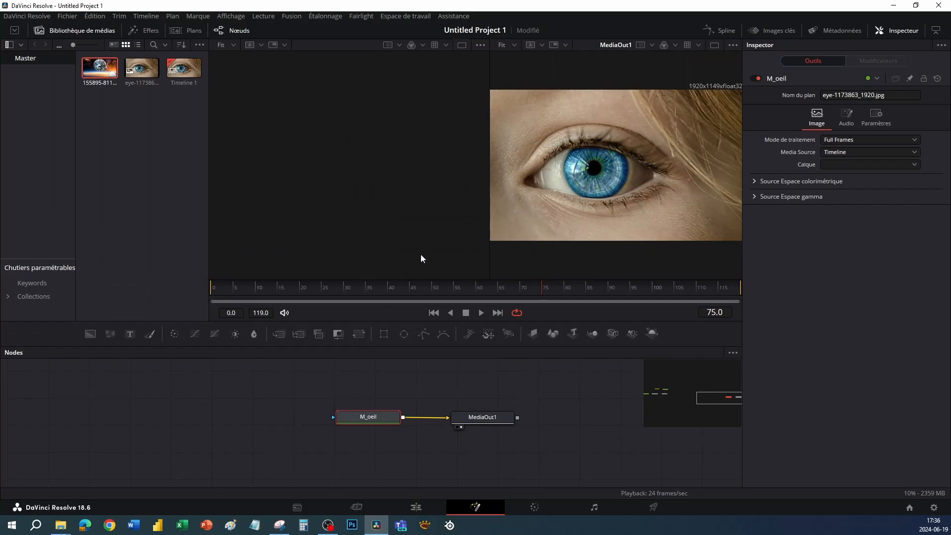
mouse_move(114, 74)
mouse_down()
mouse_move(191, 354)
mouse_move(114, 78)
mouse_up()
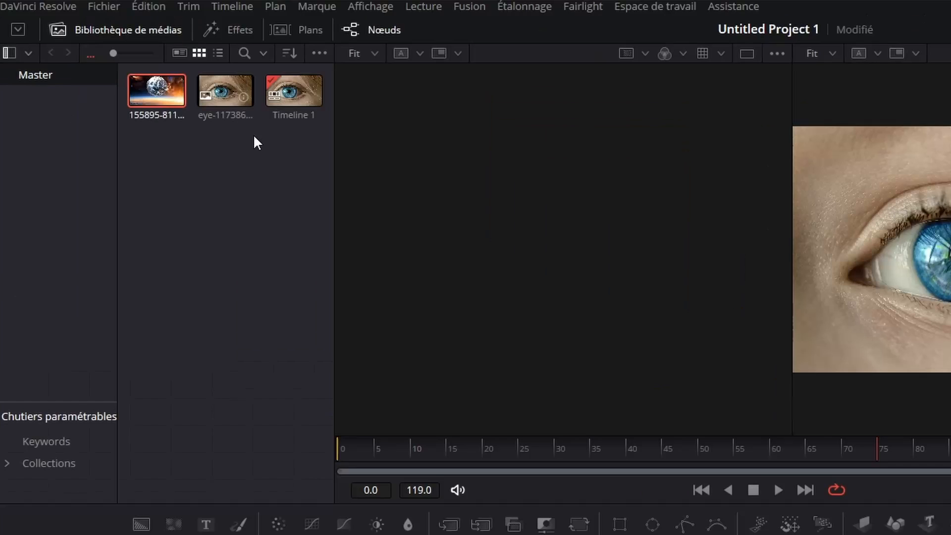
click(130, 27)
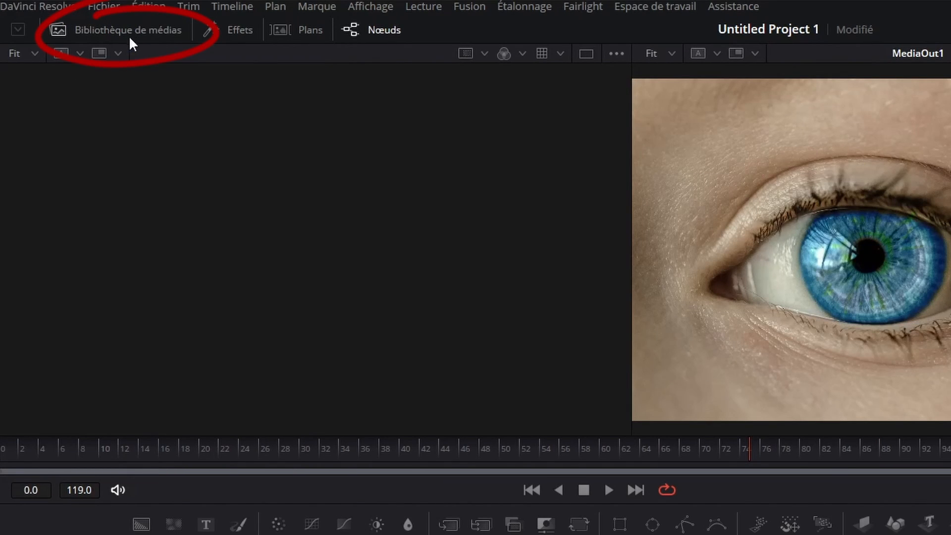
click(123, 31)
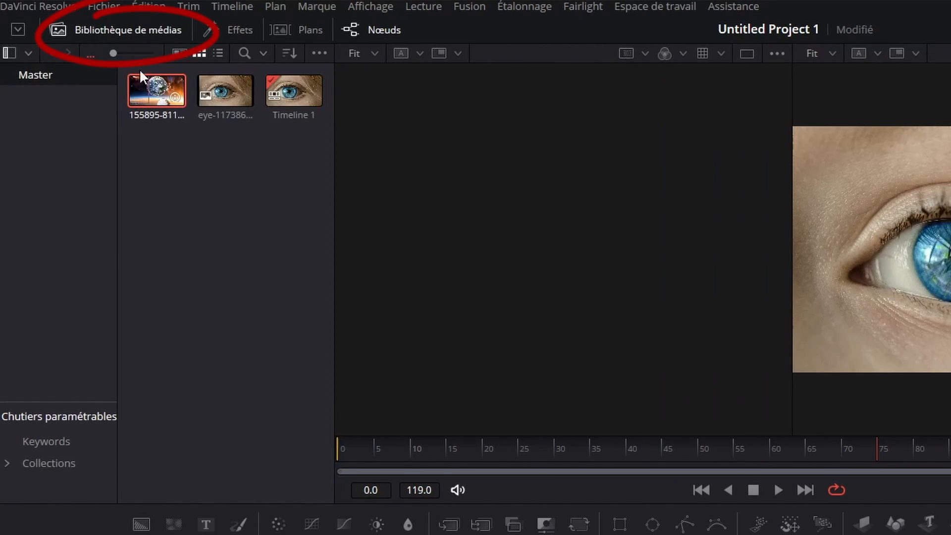
click(155, 94)
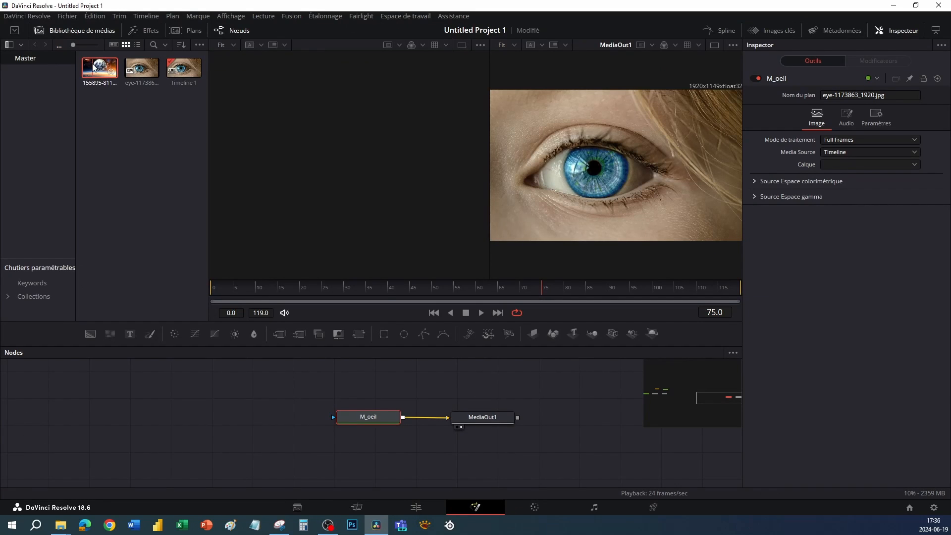
drag(94, 66, 246, 414)
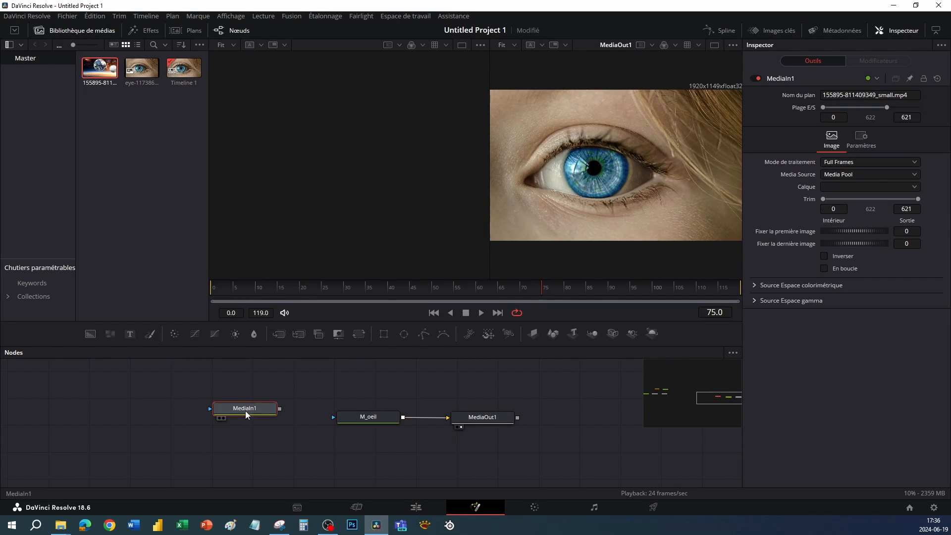
Step: Rename the Earth video's MediaIn1 node as M_Terre
right_click(245, 408)
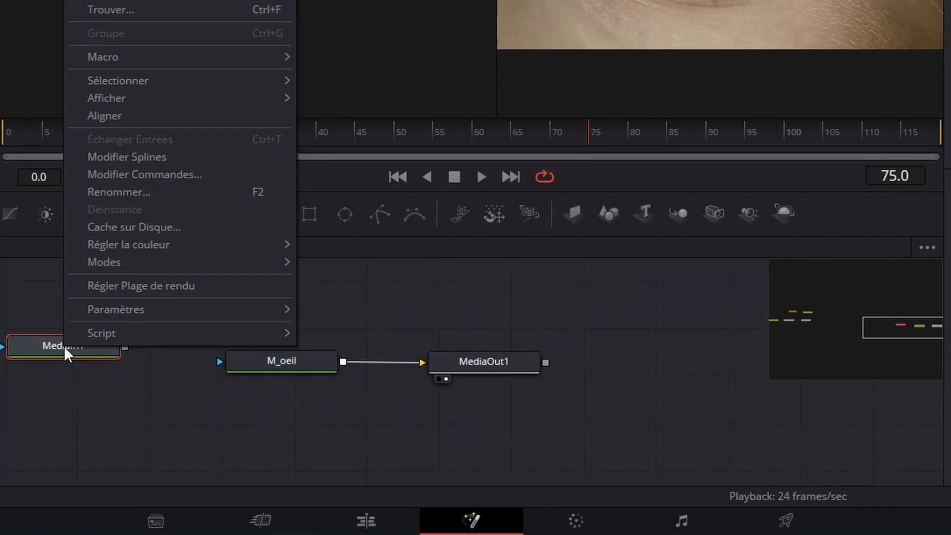
click(277, 320)
text(M_Terre)
key(Return)
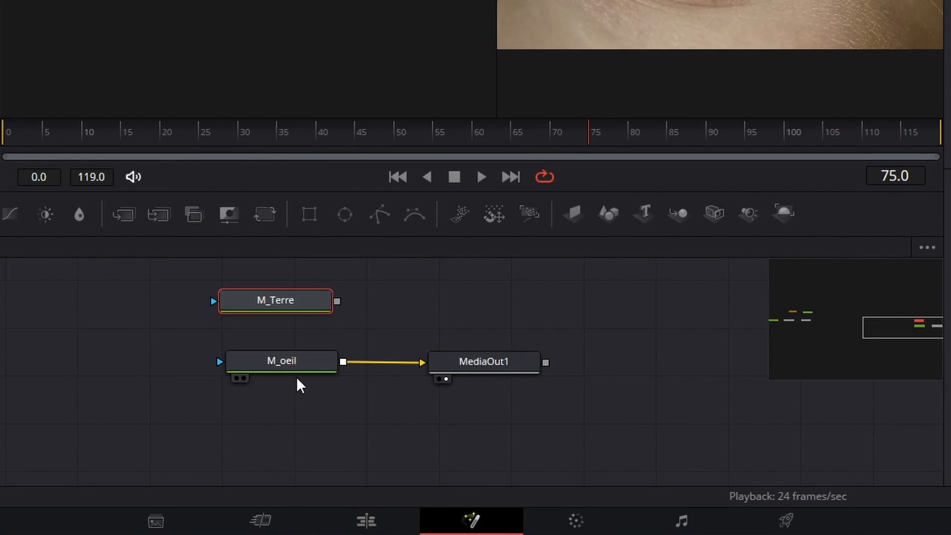
Step: Move M_oeil away from MediaOut1, add a Merge node, and connect the Merge to MediaOut1 in place of M_oeil
drag(296, 372, 109, 370)
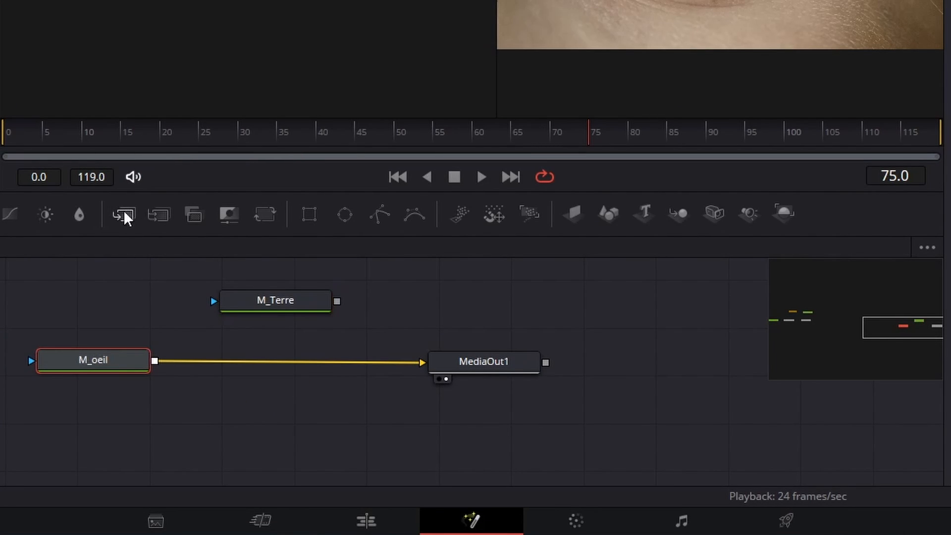
drag(127, 216, 255, 443)
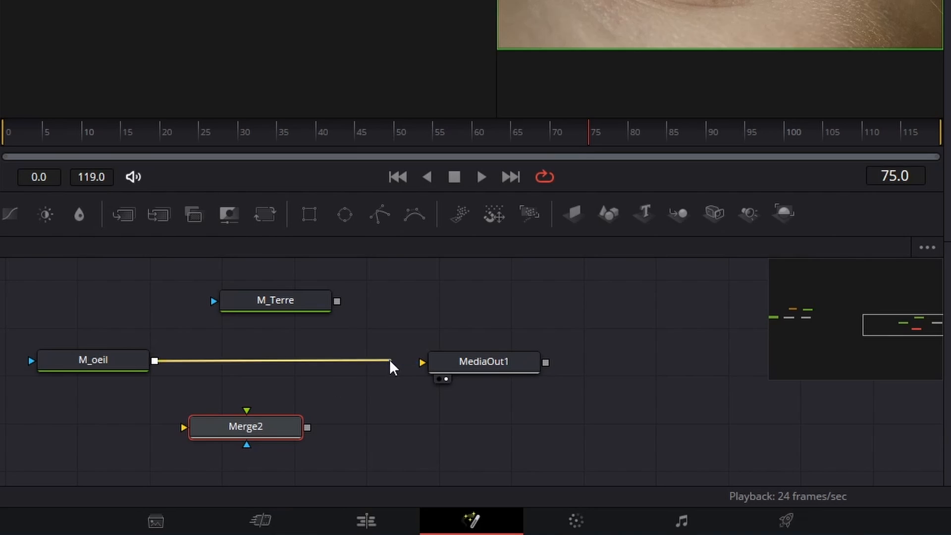
drag(393, 365, 473, 376)
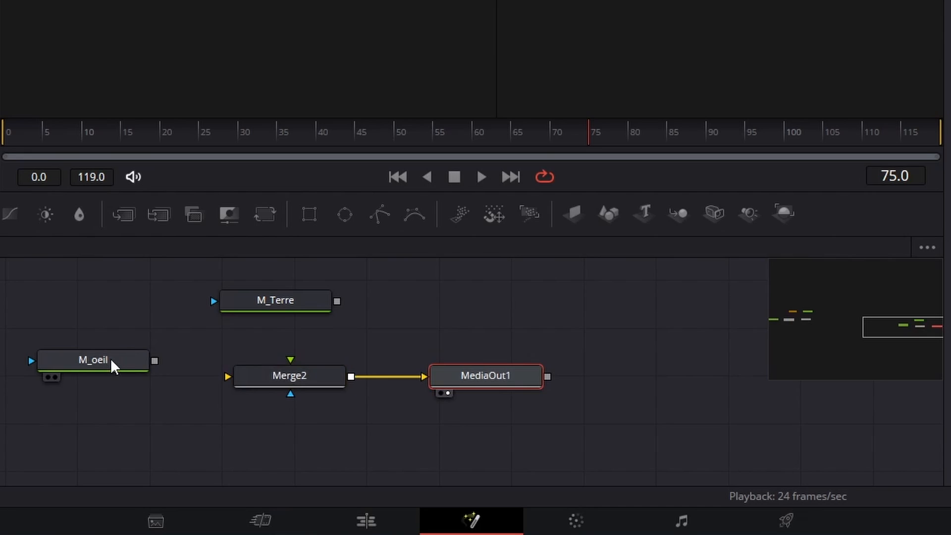
Step: Connect M_Terre as the Merge's background and M_oeil as its foreground, and align both source nodes with the Merge
drag(112, 365, 121, 361)
drag(248, 315, 77, 407)
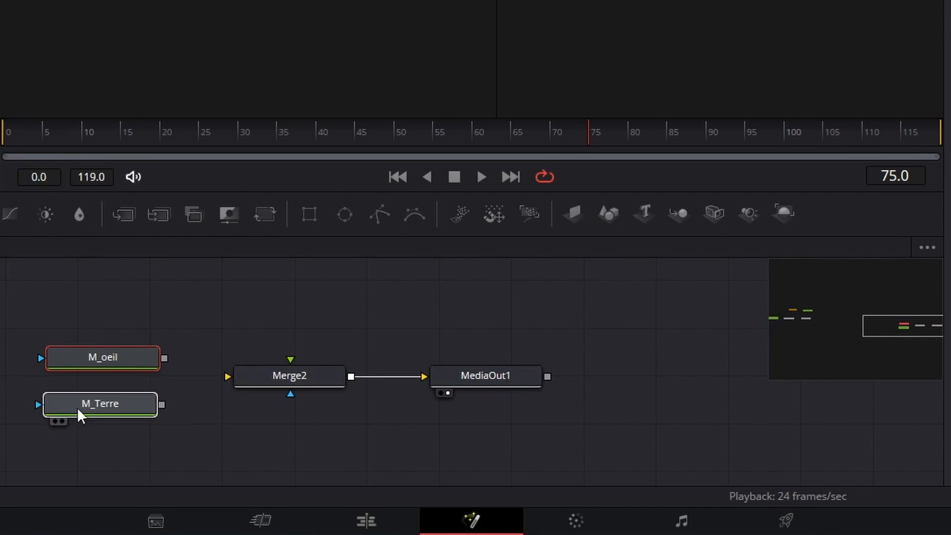
drag(163, 405, 238, 377)
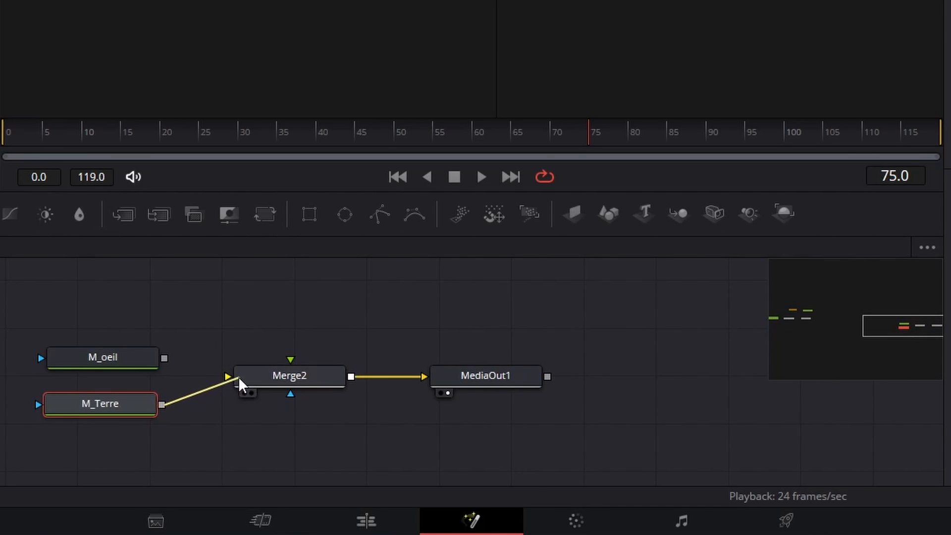
drag(143, 358, 291, 361)
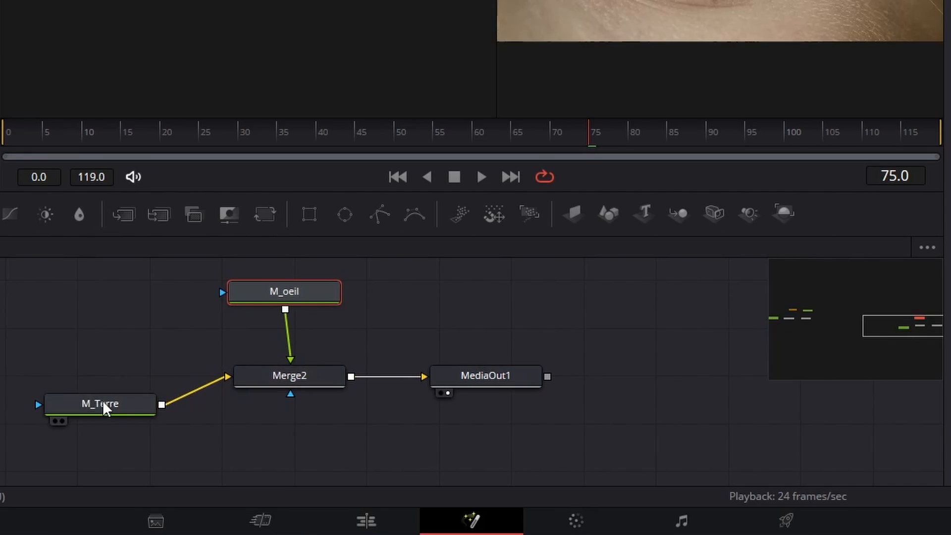
drag(106, 403, 120, 378)
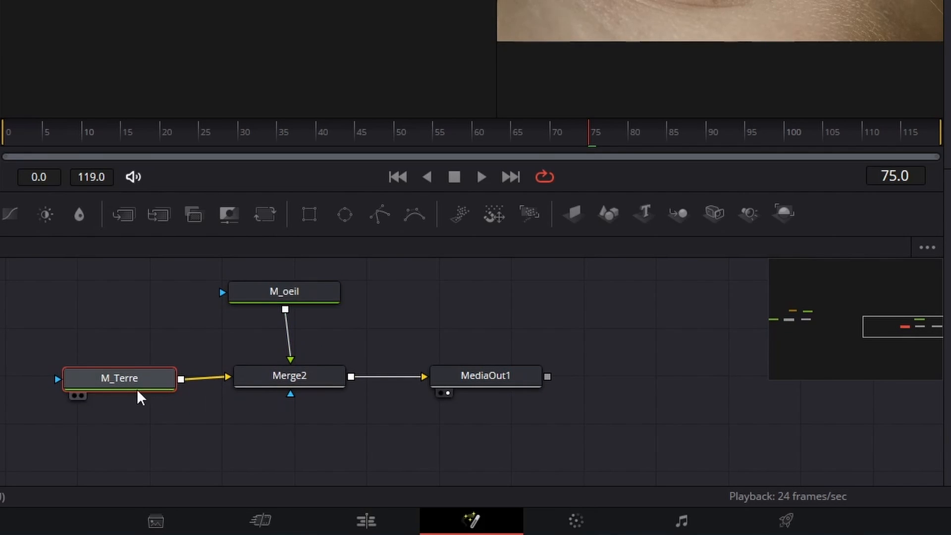
drag(295, 284, 303, 298)
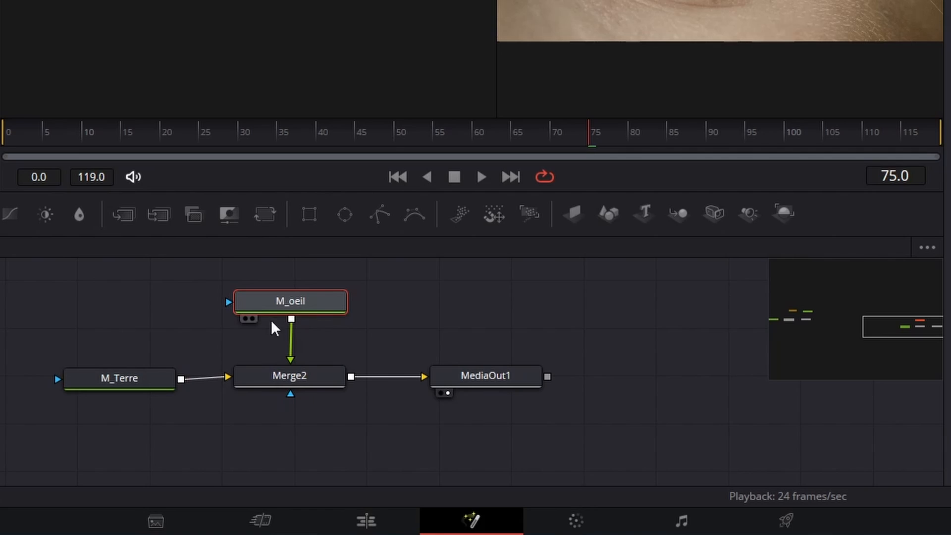
drag(132, 390, 131, 389)
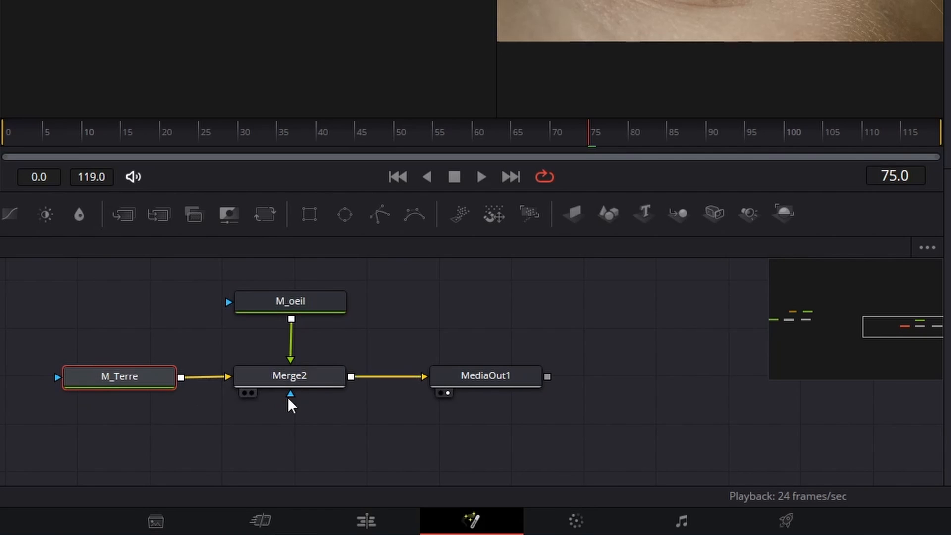
Step: Move M_Terre farther from the Merge node and display M_Terre in the first viewer
mouse_move(312, 304)
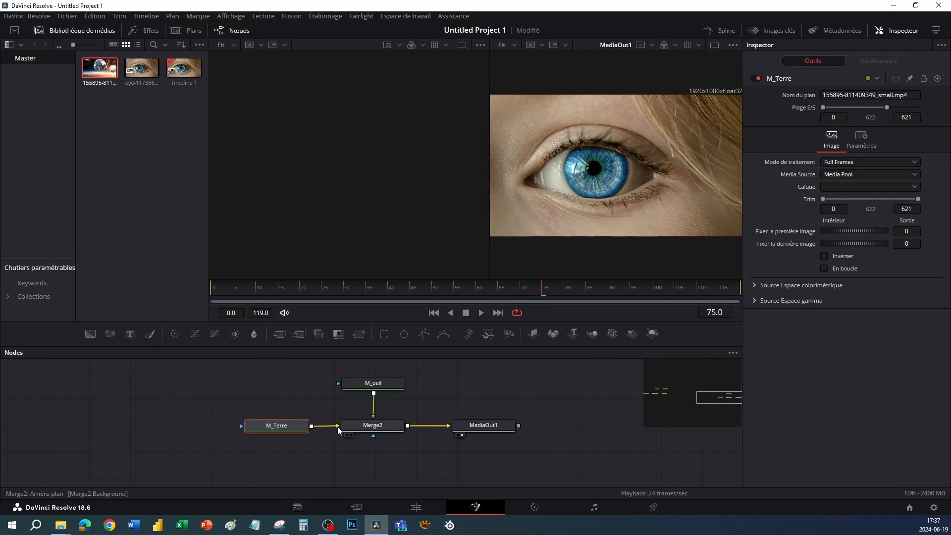
mouse_move(277, 432)
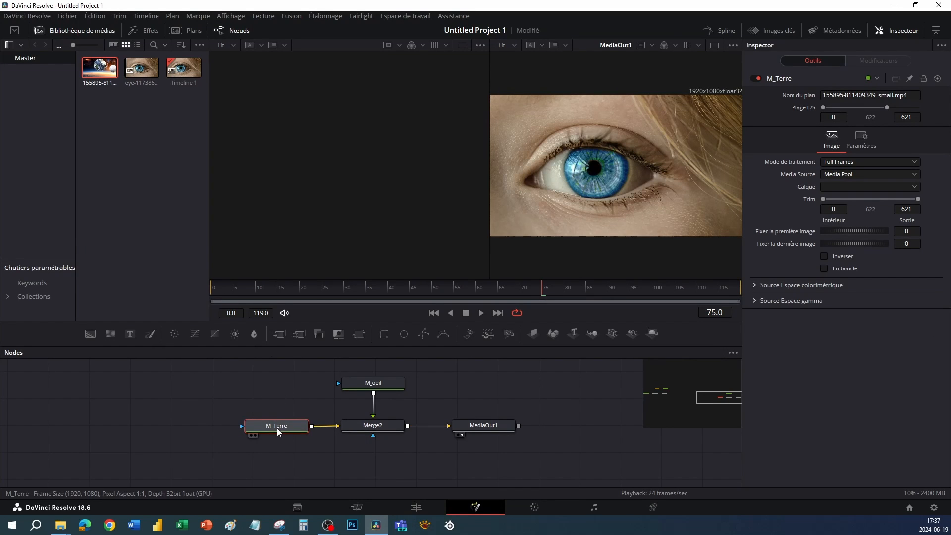
drag(277, 432, 216, 432)
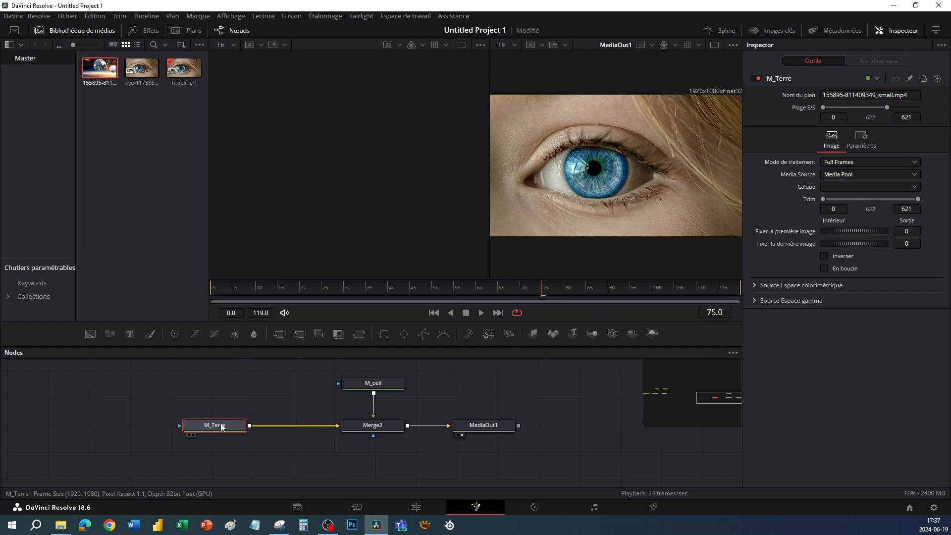
key(1)
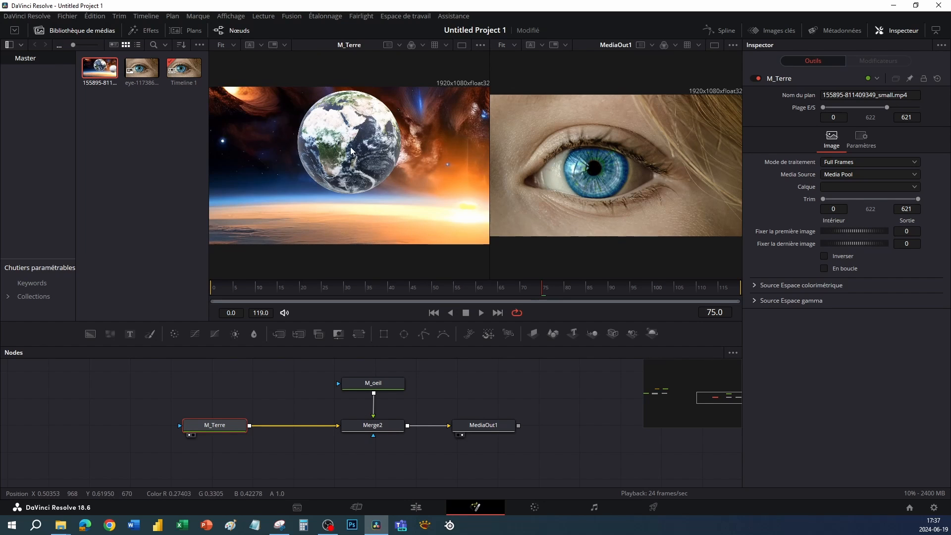
Step: Switch back and forth between the single and dual viewer layouts, finishing with both viewers shown
click(713, 44)
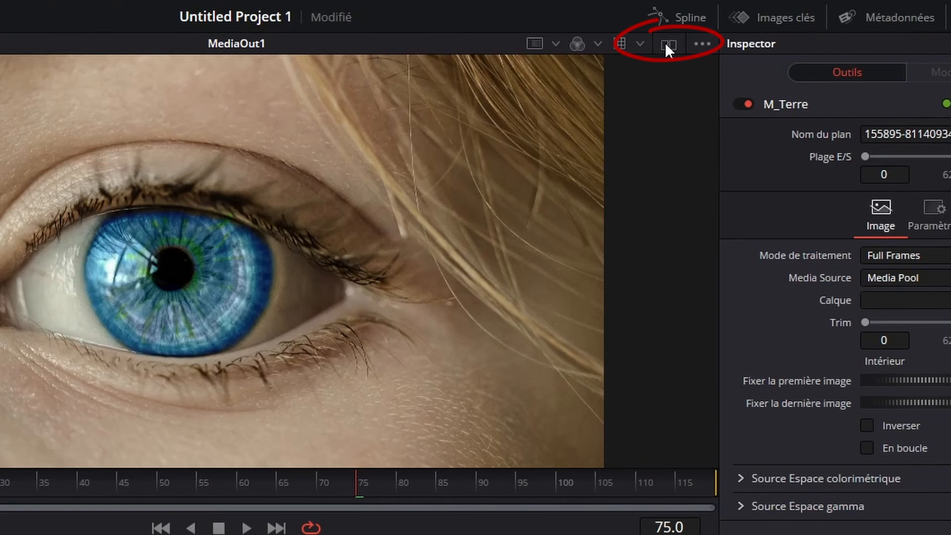
click(665, 45)
click(663, 48)
click(663, 47)
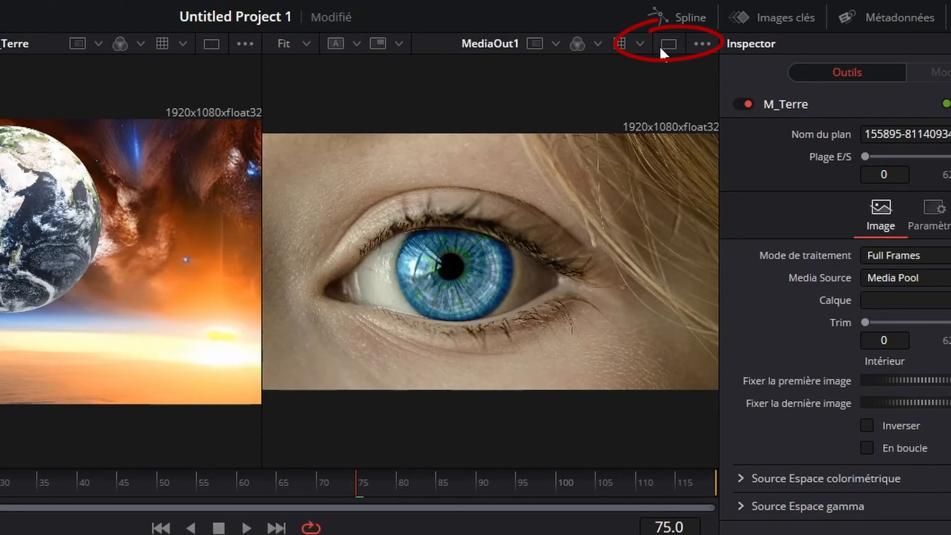
click(664, 44)
click(663, 45)
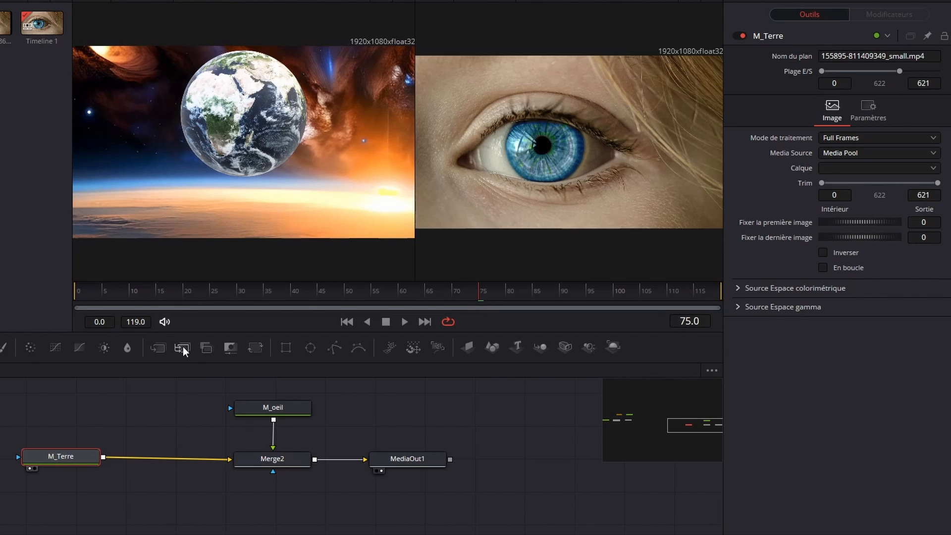
Step: Insert a Transform node between M_Terre and the Merge, and select it to show its settings
drag(258, 349, 168, 459)
drag(62, 459, 66, 461)
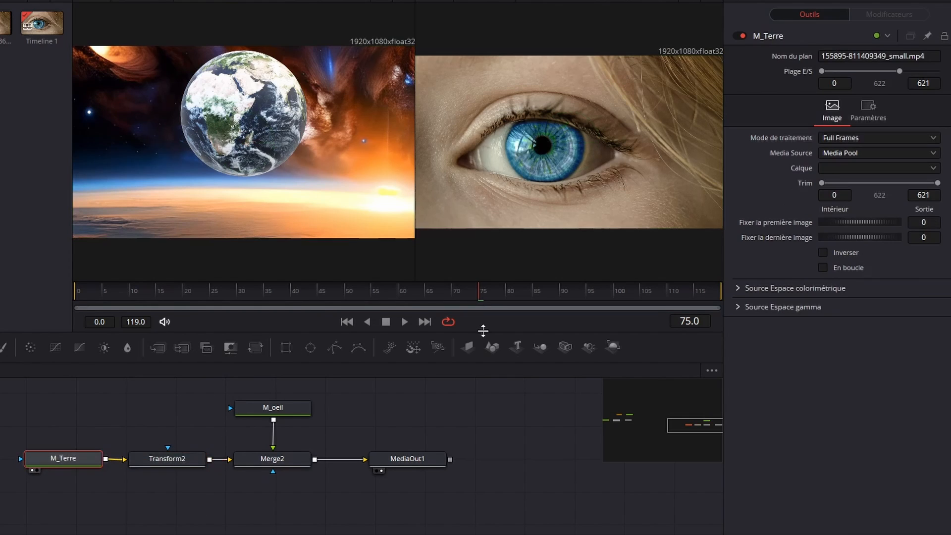
click(164, 457)
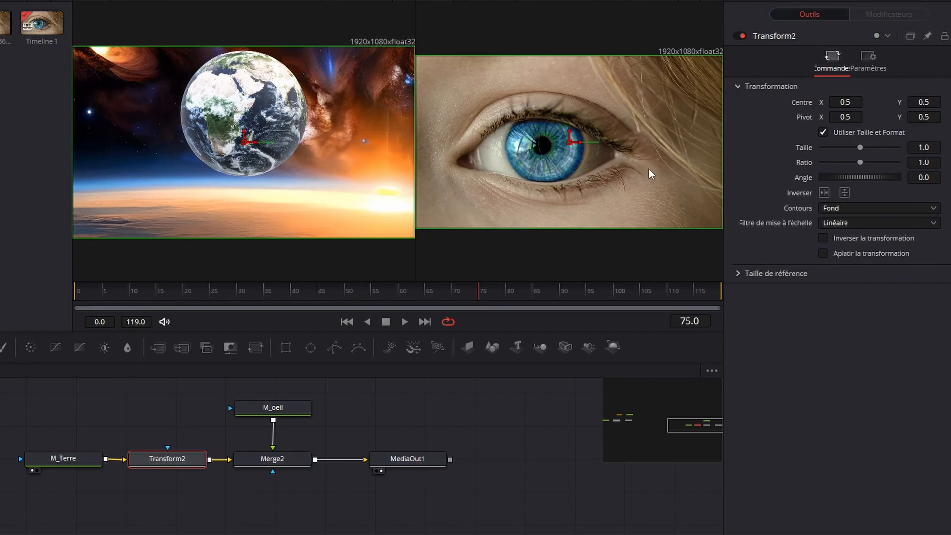
Step: Reduce Transform2's size to 0.78 and display its output in the first viewer
drag(863, 148, 847, 148)
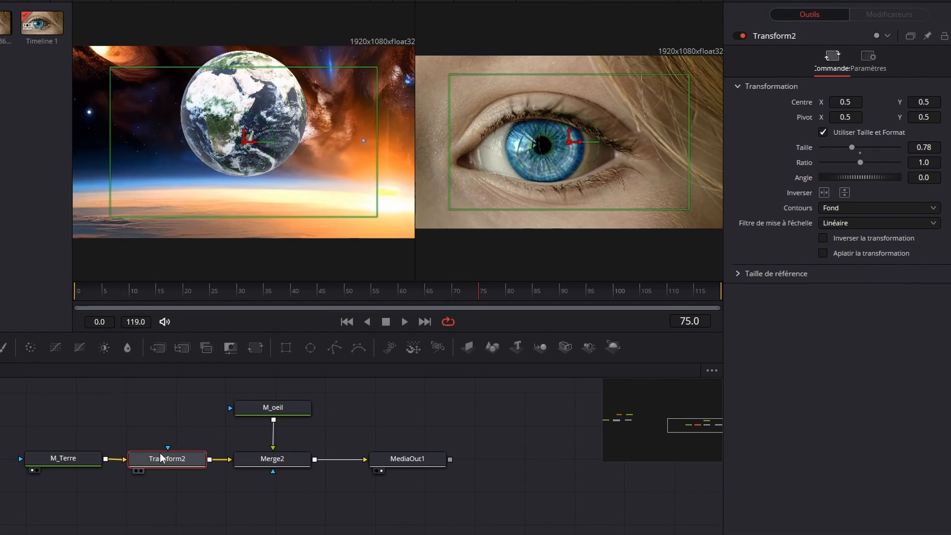
key(1)
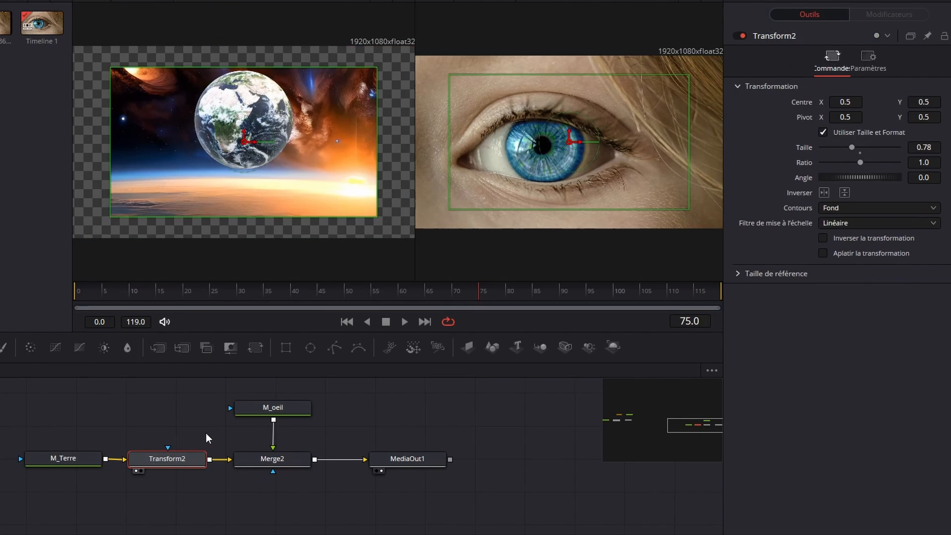
Step: Add a Polygon mask node beside M_oeil and connect it to M_oeil's mask input
click(354, 409)
click(292, 409)
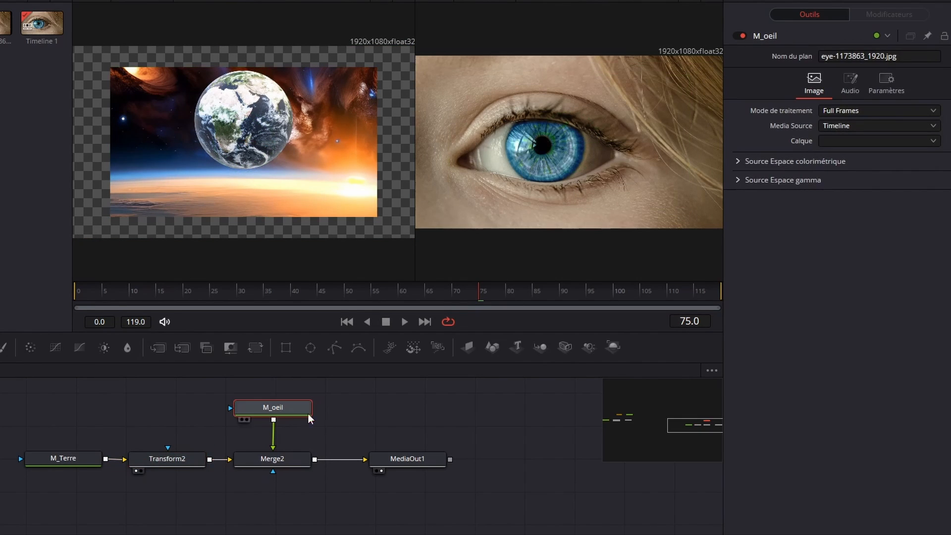
drag(393, 398, 406, 426)
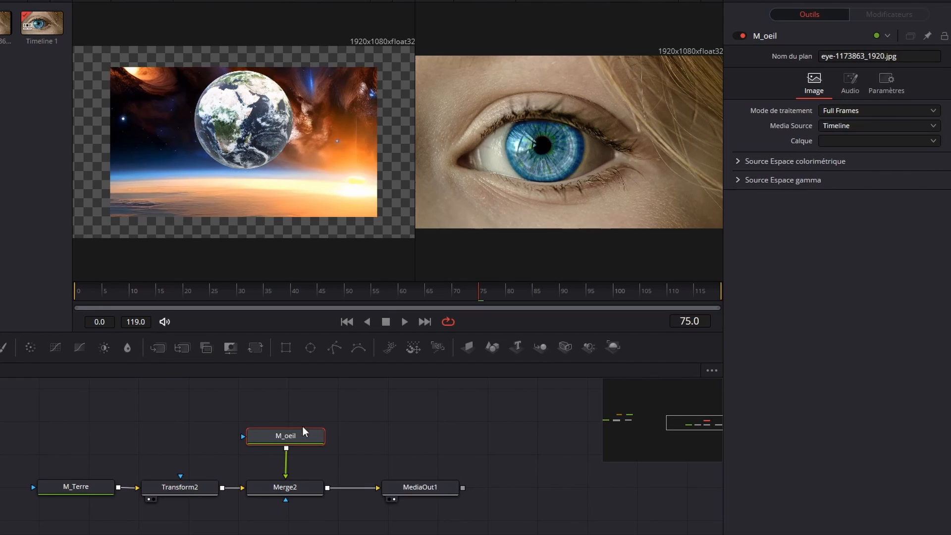
mouse_move(308, 319)
mouse_down()
mouse_move(267, 357)
mouse_move(281, 329)
mouse_up()
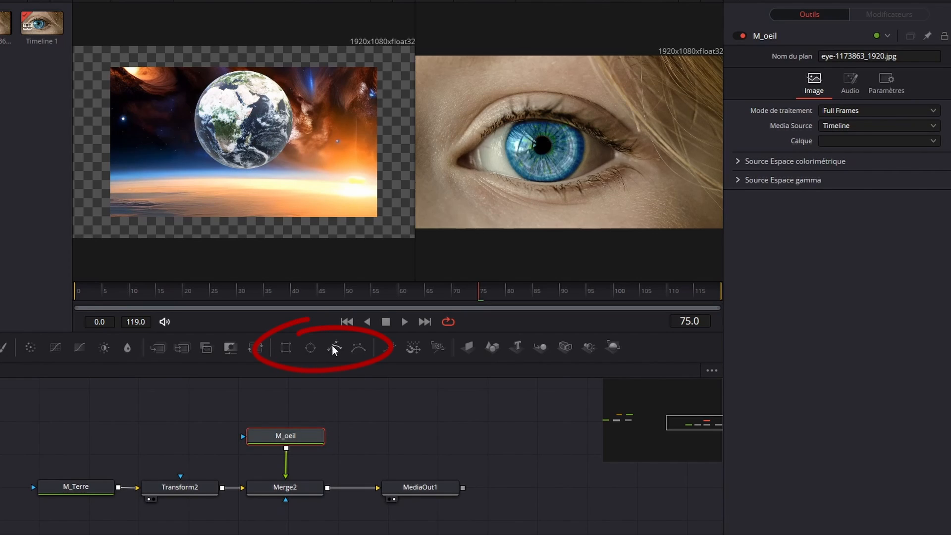
mouse_move(330, 353)
mouse_down()
mouse_move(189, 429)
mouse_move(173, 407)
mouse_move(172, 419)
mouse_up()
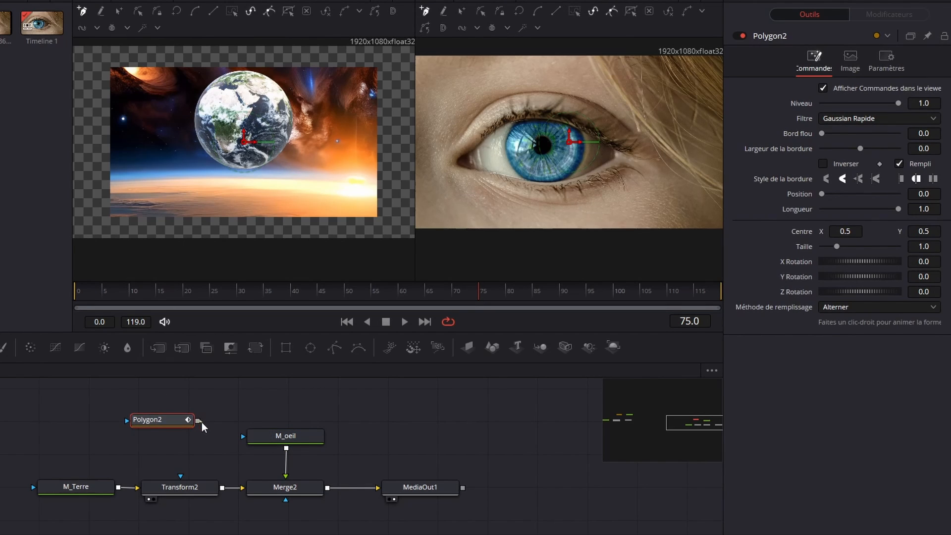
drag(226, 433, 250, 438)
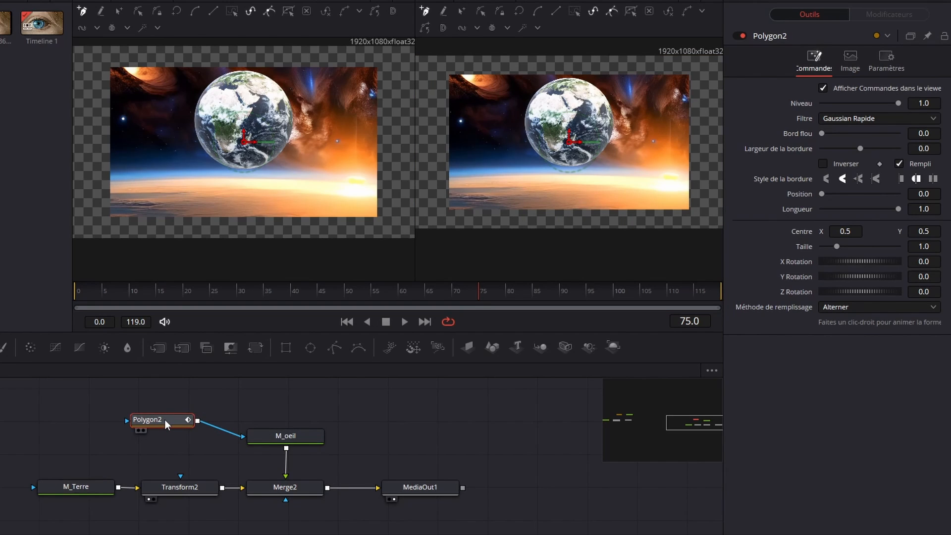
Step: Select the Polygon2 node and disable it so the whole eye image shows in the composite
click(281, 435)
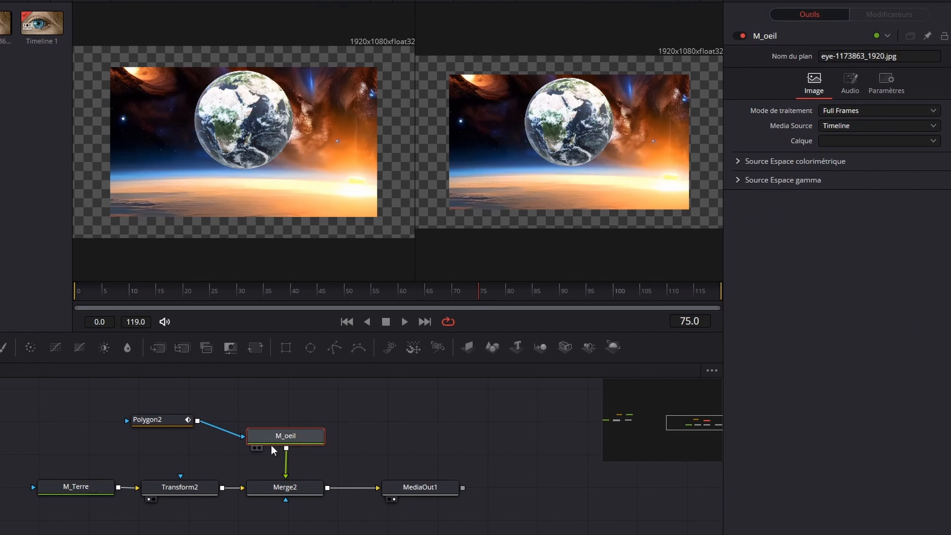
click(170, 422)
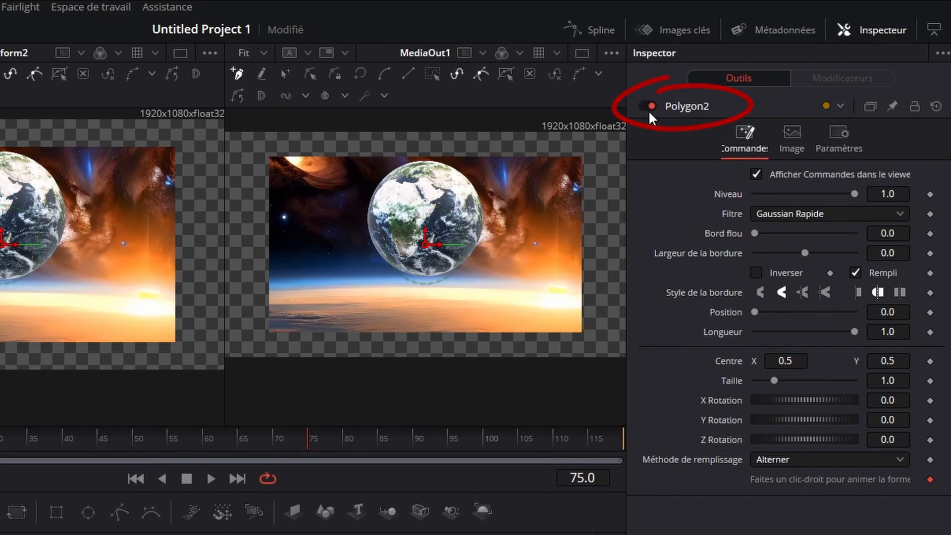
click(649, 104)
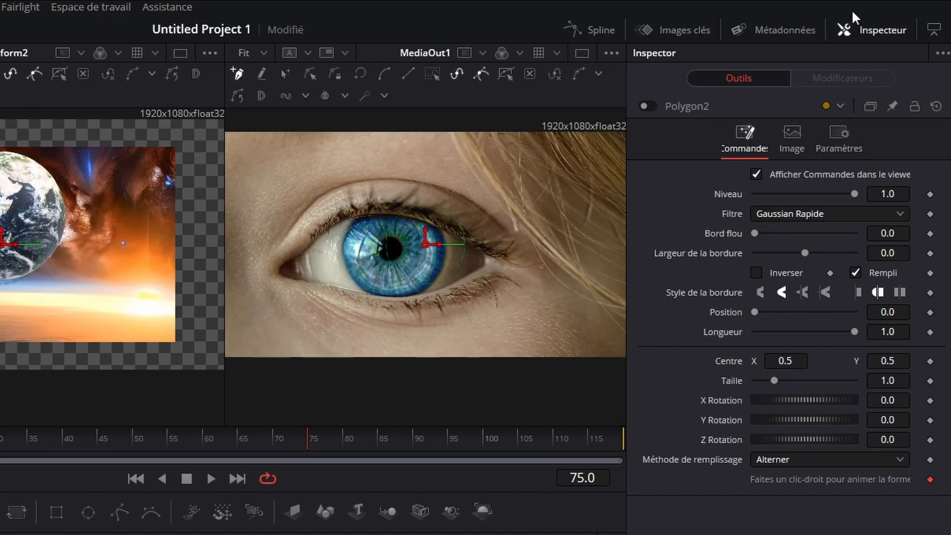
Step: Hide and reopen the Inspector, and switch Polygon2 on and back off
click(880, 30)
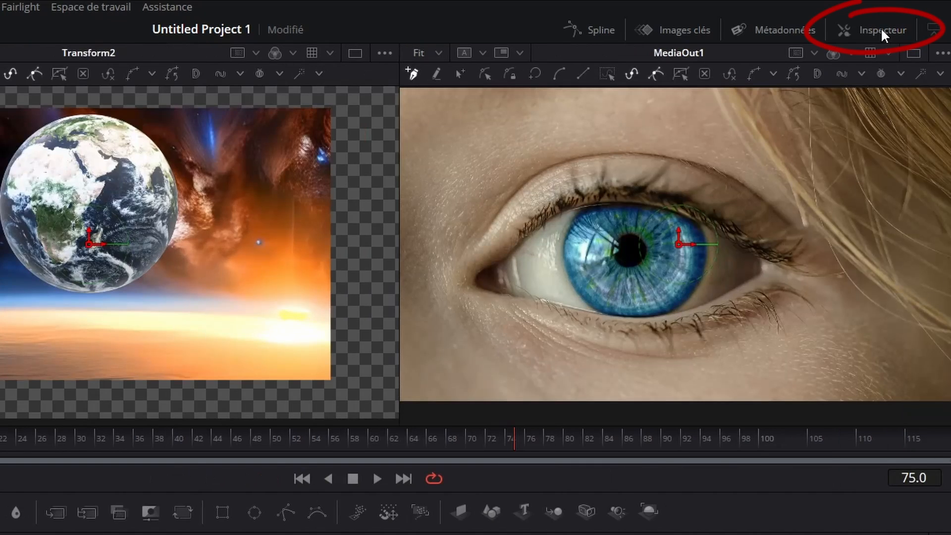
click(881, 31)
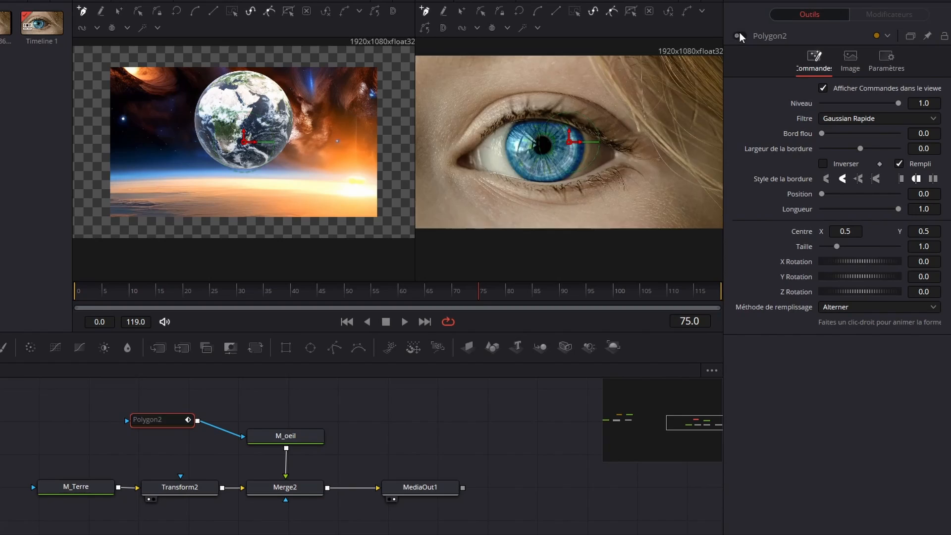
click(645, 106)
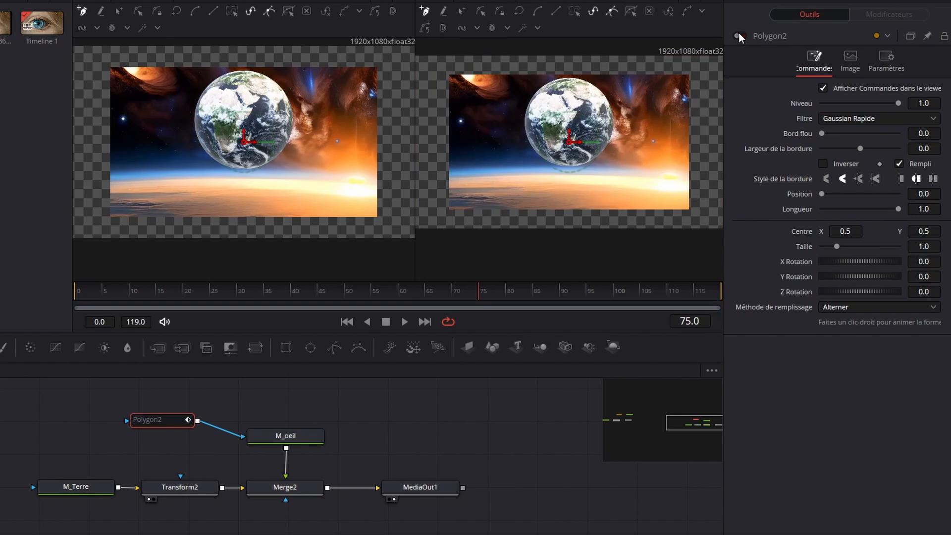
click(645, 106)
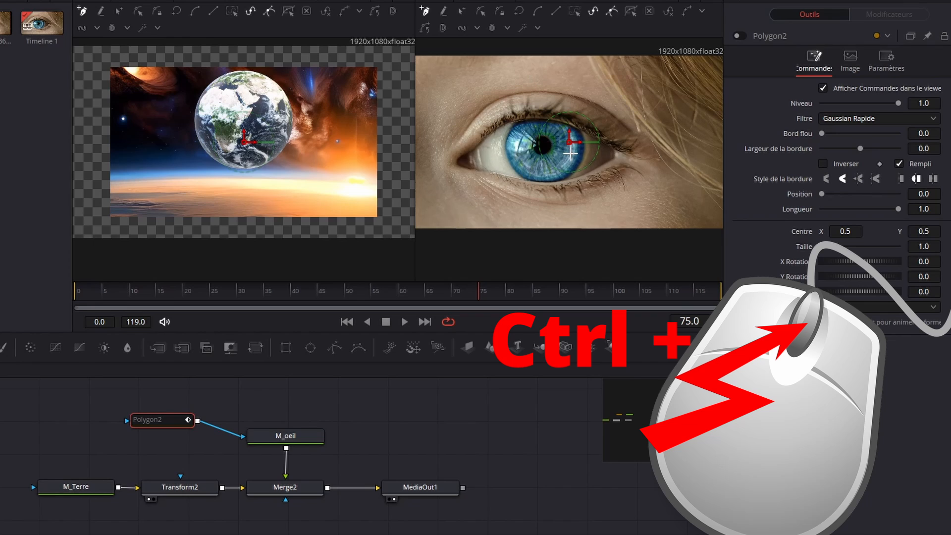
Step: Switch to the single viewer layout with the eye enlarged and centred
scroll(570, 154, up, 3)
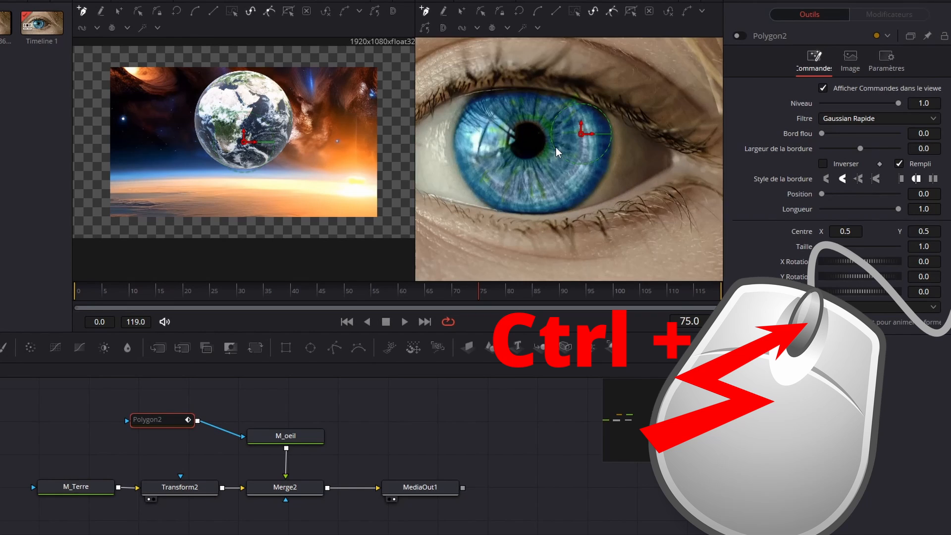
click(690, 2)
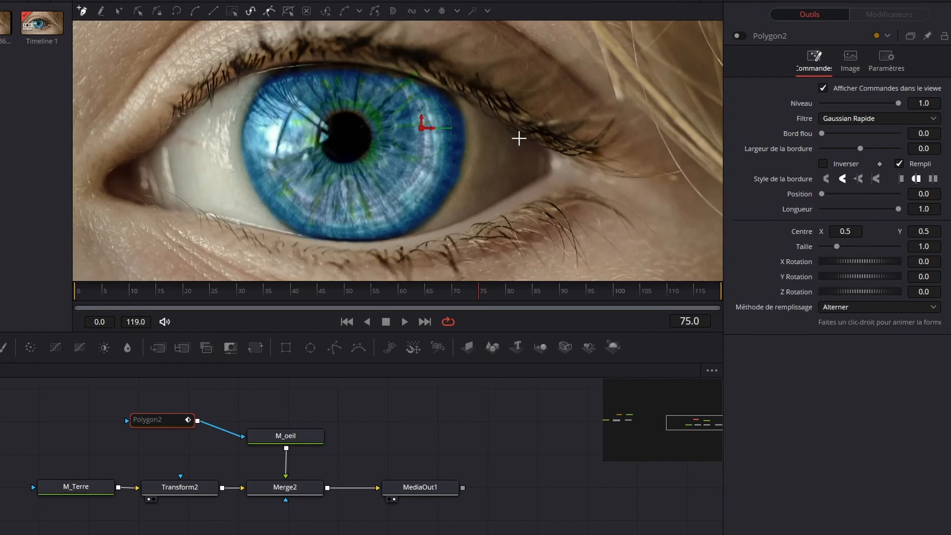
drag(518, 139, 581, 138)
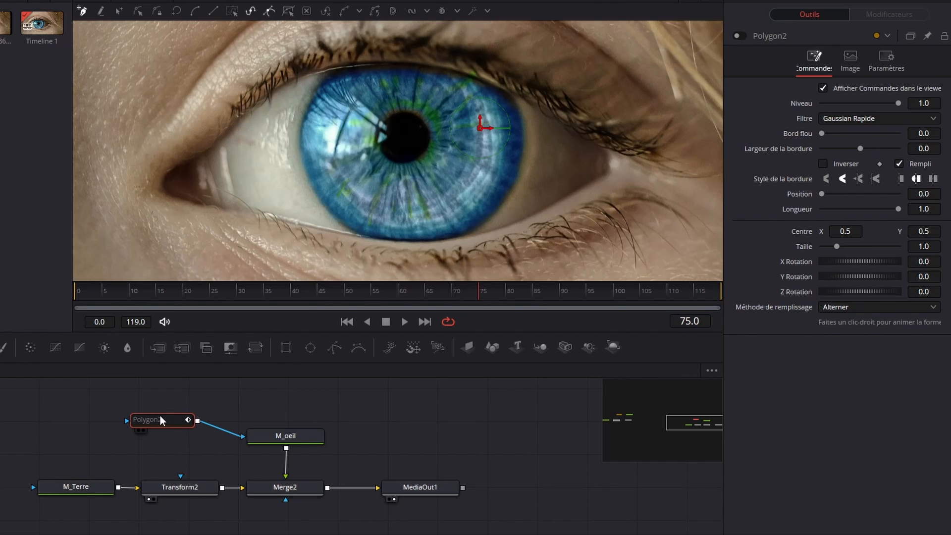
Step: Try masking M_oeil with an Ellipse about 0.40 wide and 0.60 high in place of Polygon2, and remove the Ellipse
drag(160, 420, 115, 425)
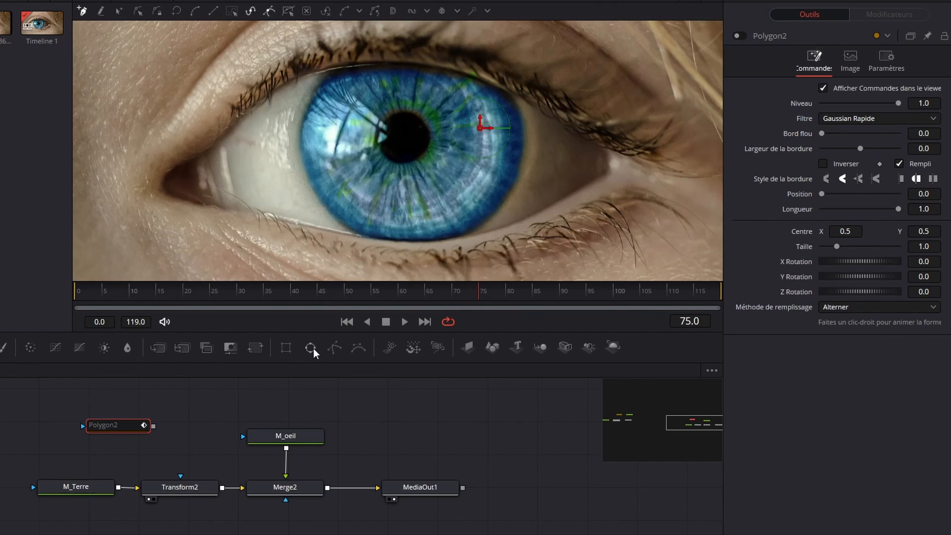
drag(310, 347, 243, 436)
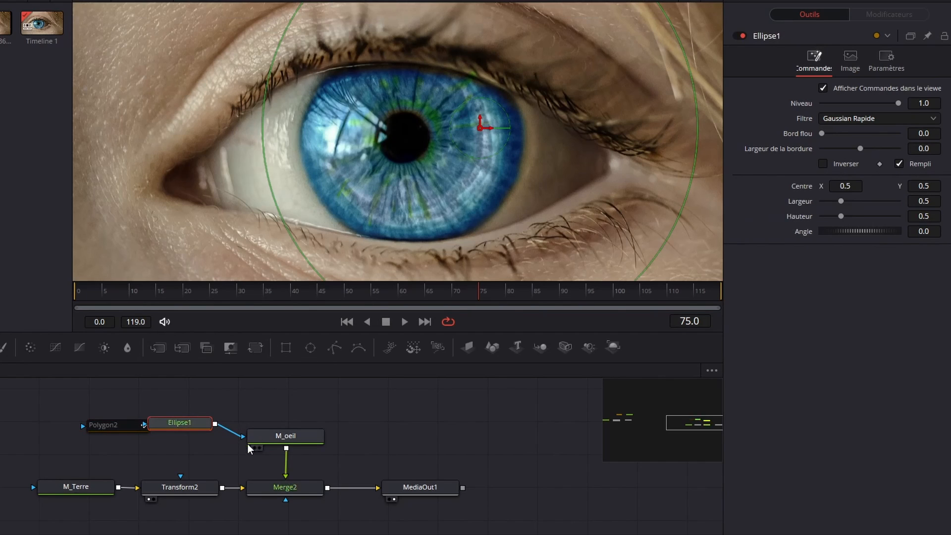
drag(695, 136, 609, 171)
drag(607, 228, 644, 106)
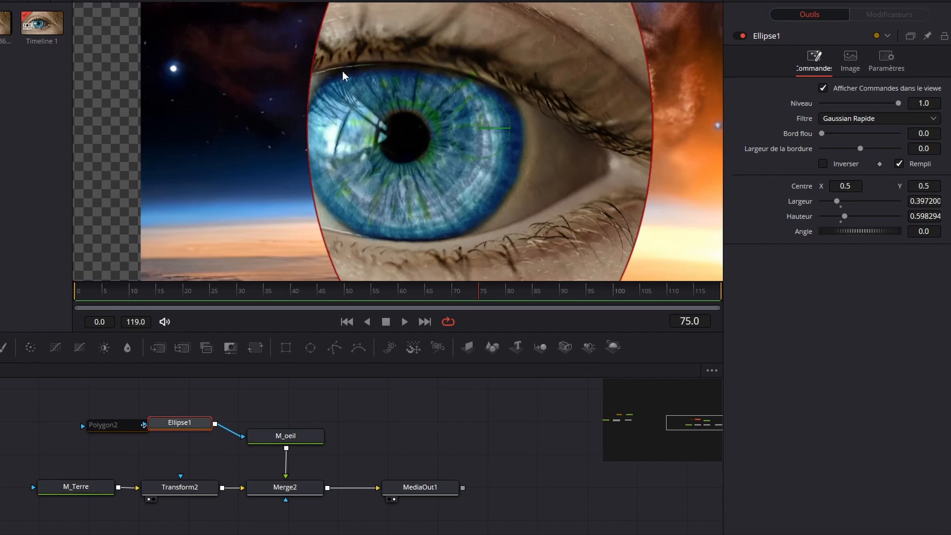
key(Delete)
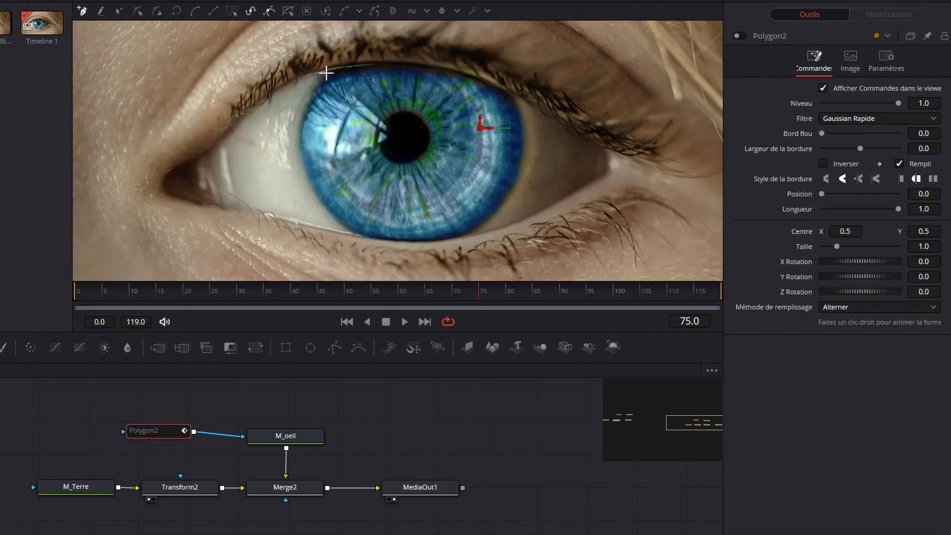
Step: Draw a closed, curved four-point Polygon2 mask around the iris
click(328, 70)
drag(328, 70, 309, 95)
click(359, 234)
drag(360, 236, 393, 254)
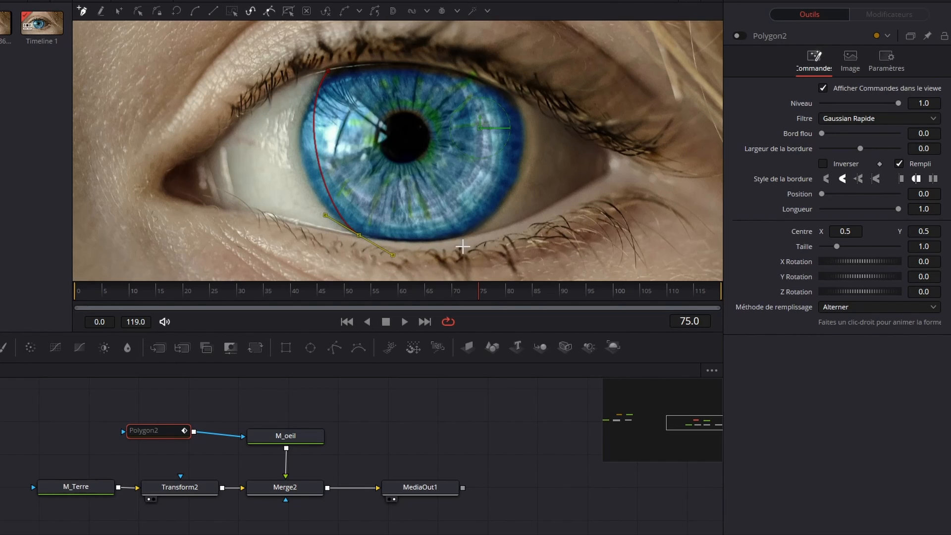
drag(457, 237, 490, 224)
drag(504, 89, 478, 64)
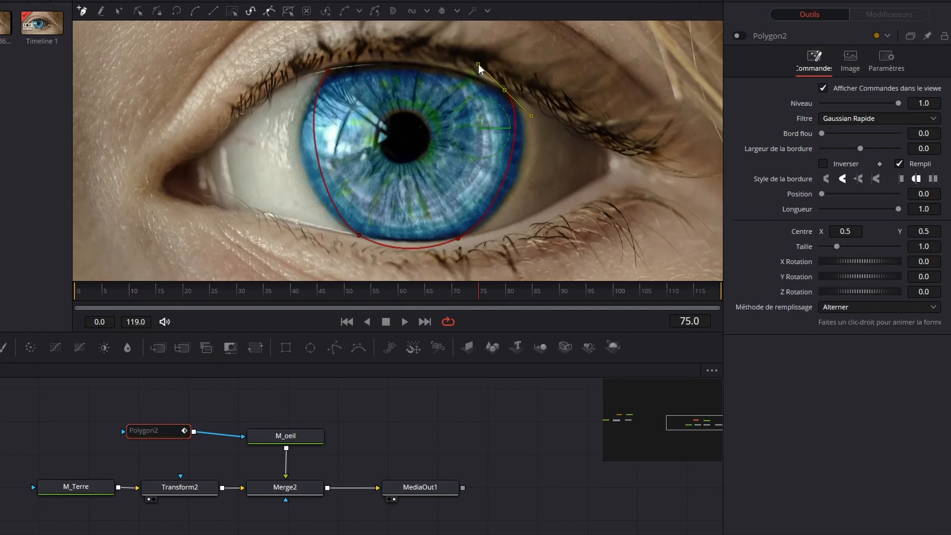
click(329, 71)
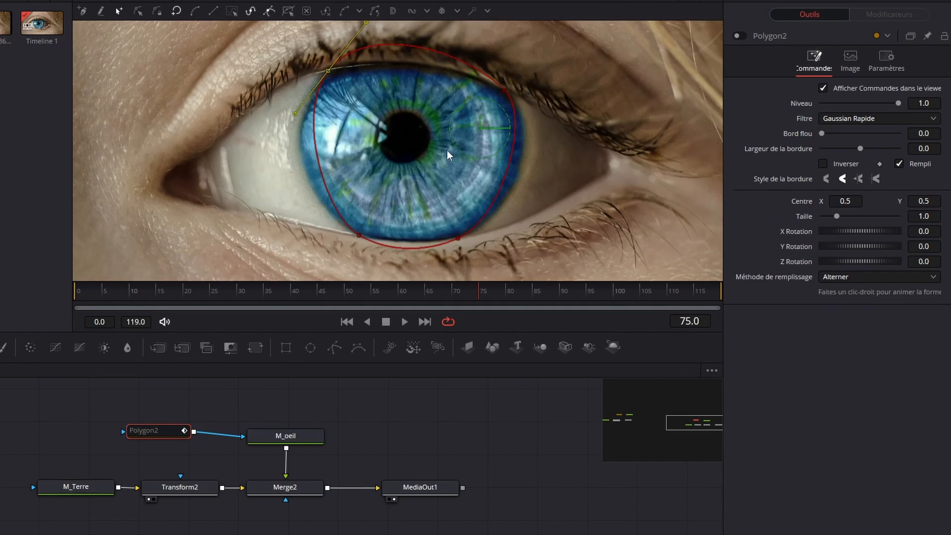
Step: Smooth the mask's upper-left point and lengthen its lower handle so the curve follows the iris's left edge
click(402, 46)
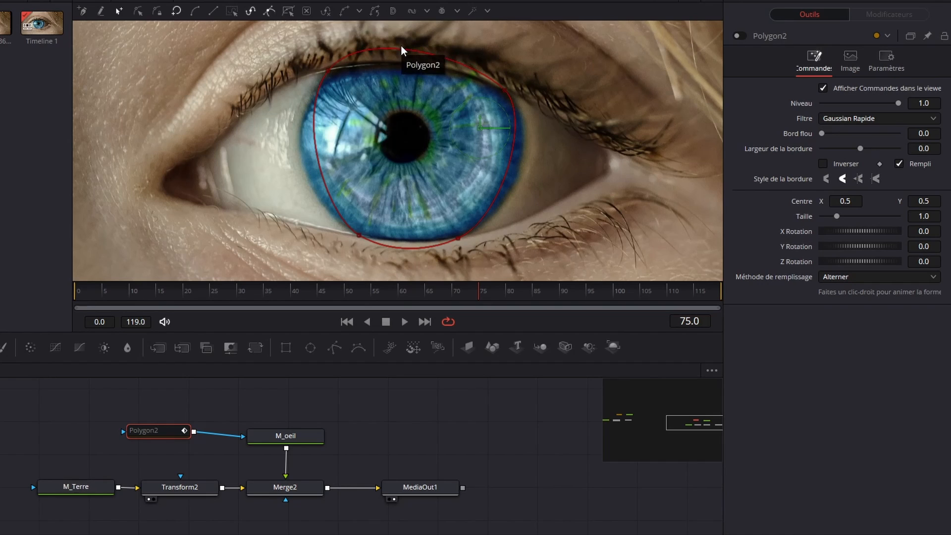
click(329, 71)
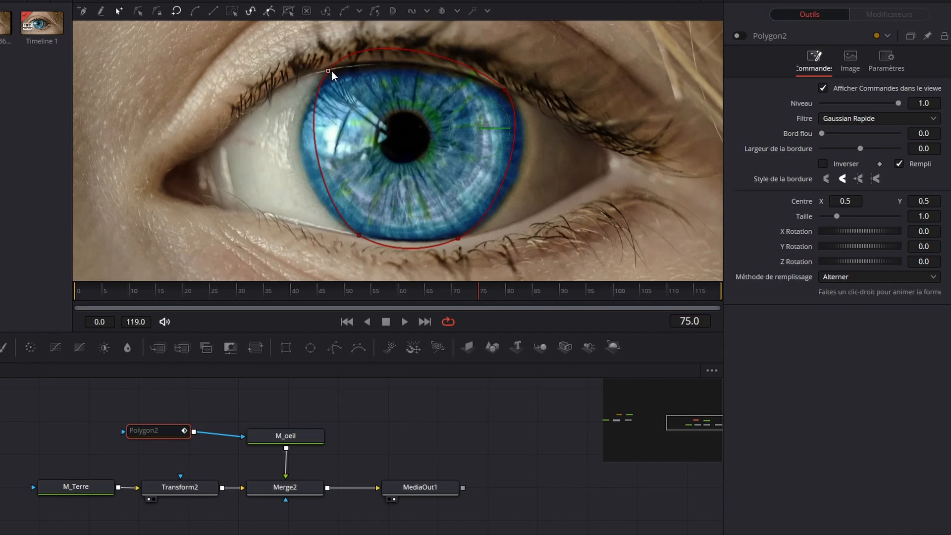
key(shift+s)
drag(295, 114, 266, 145)
Step: Smooth the mask's lower-left point and adjust both its handles to follow the bottom of the iris
click(358, 234)
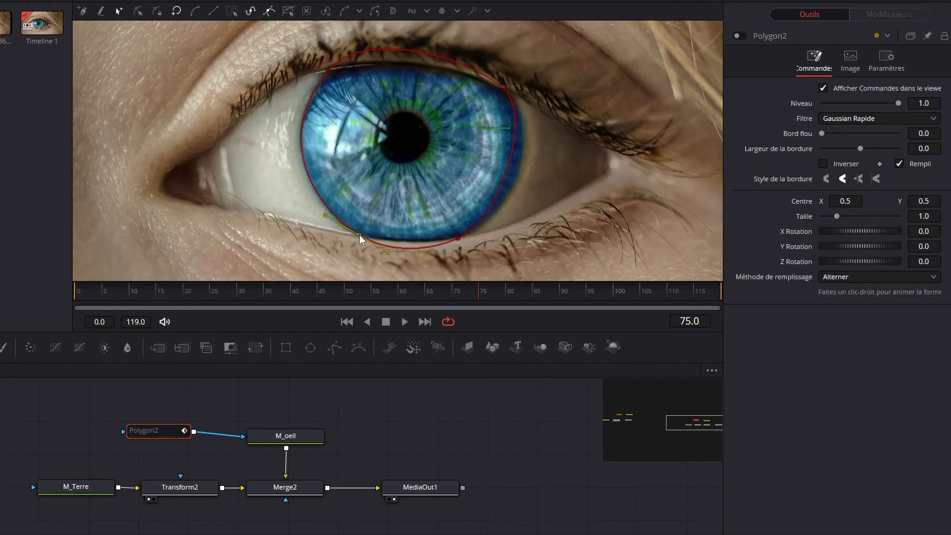
key(shift+s)
drag(323, 215, 320, 215)
drag(389, 253, 384, 237)
drag(318, 227, 323, 229)
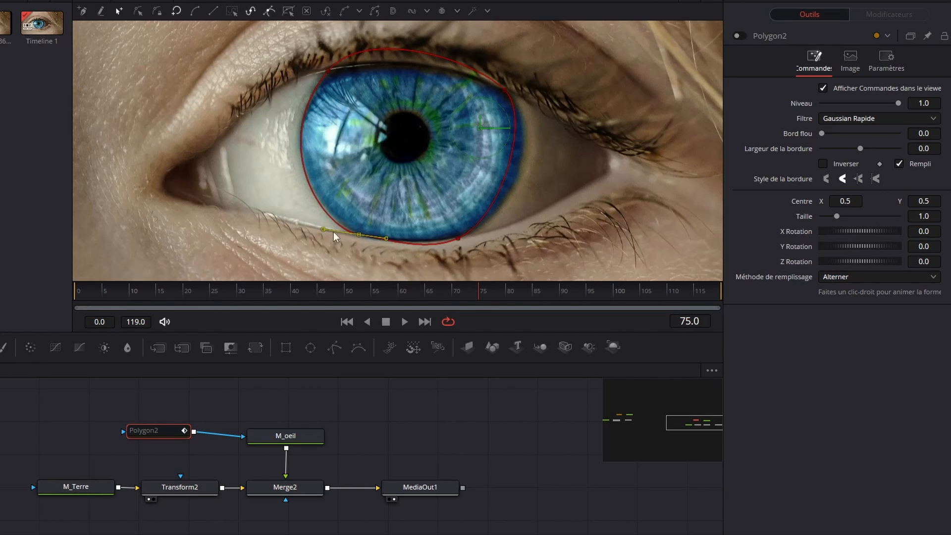
Step: Move the mask's lower-right point onto the iris edge and extend the upper-right point's lower handle to fit the right side
mouse_move(458, 239)
mouse_down()
mouse_move(474, 233)
mouse_move(453, 233)
mouse_move(440, 163)
mouse_move(469, 233)
mouse_up()
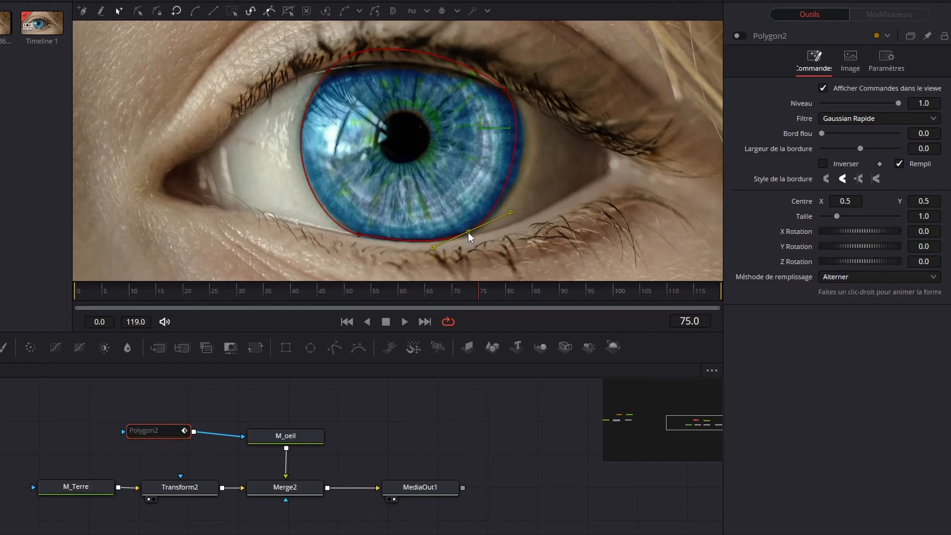
click(504, 90)
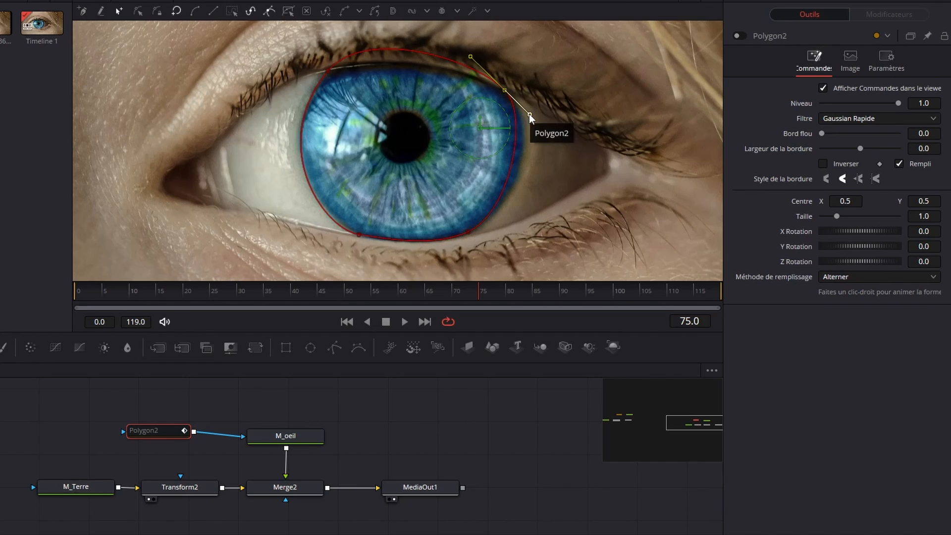
drag(529, 114, 546, 133)
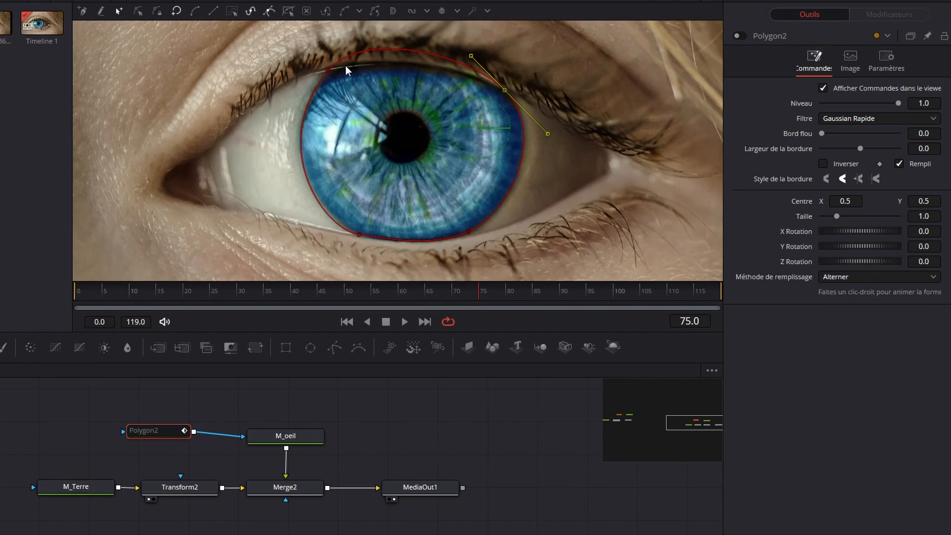
Step: Adjust the two upper mask points and their handles so the top curve follows the iris below the eyelid
click(328, 71)
drag(365, 28, 342, 55)
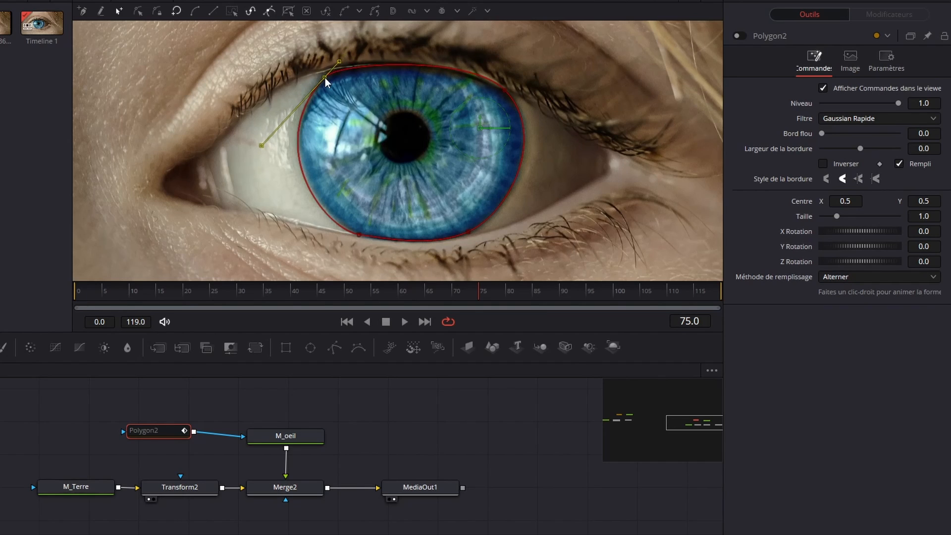
click(505, 90)
drag(471, 56, 471, 62)
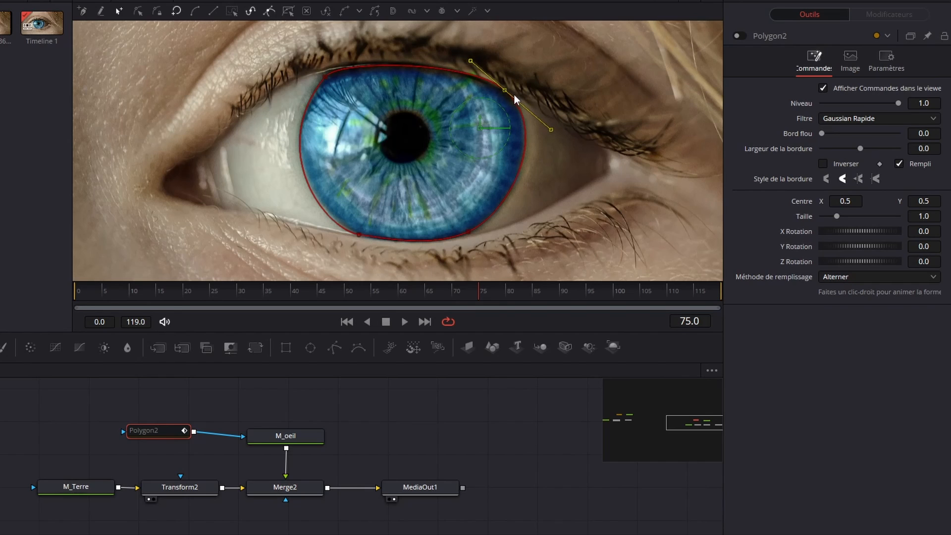
drag(504, 90, 503, 91)
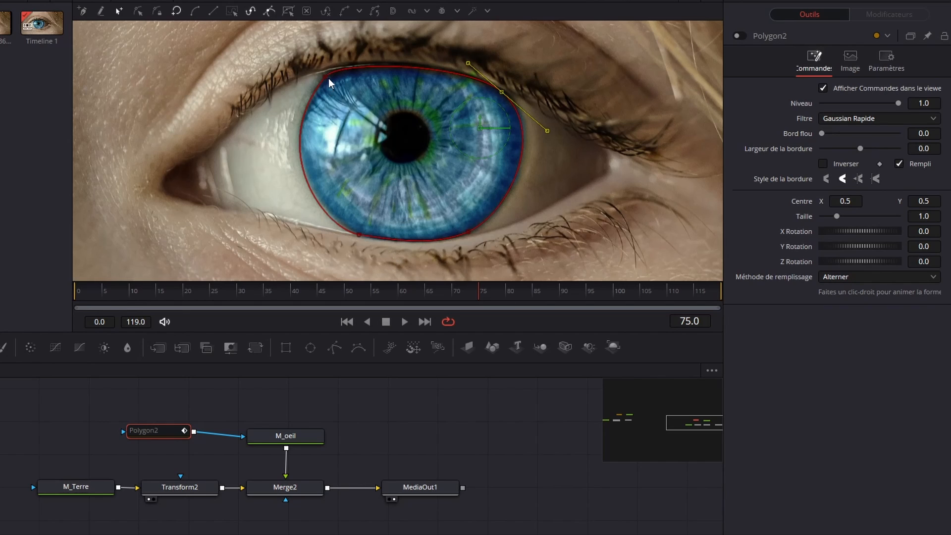
Step: Add three control points to the mask along the iris's left edge
click(310, 100)
click(300, 143)
click(313, 187)
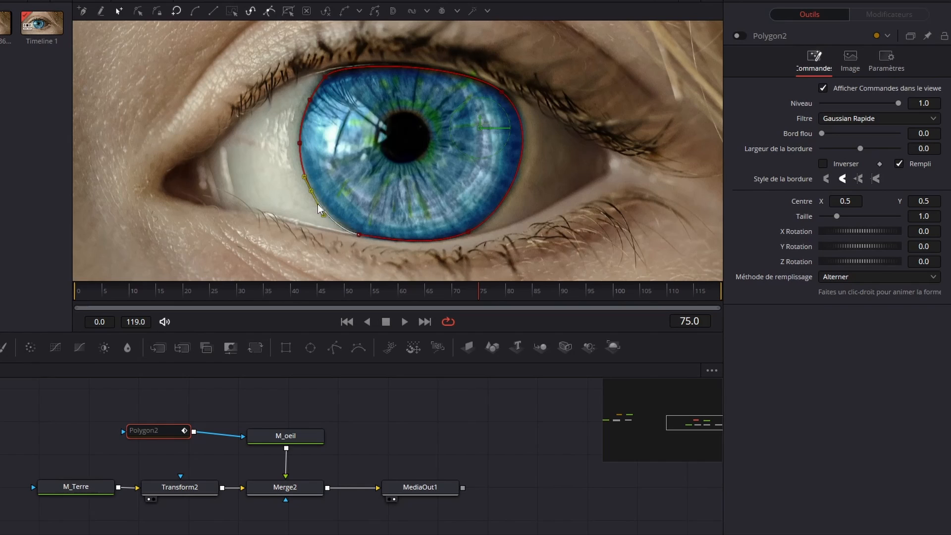
Step: Add one more control point along the mask's lower-left iris edge and re-enable the Polygon2 node
click(337, 224)
drag(267, 56, 392, 241)
key(Escape)
click(743, 36)
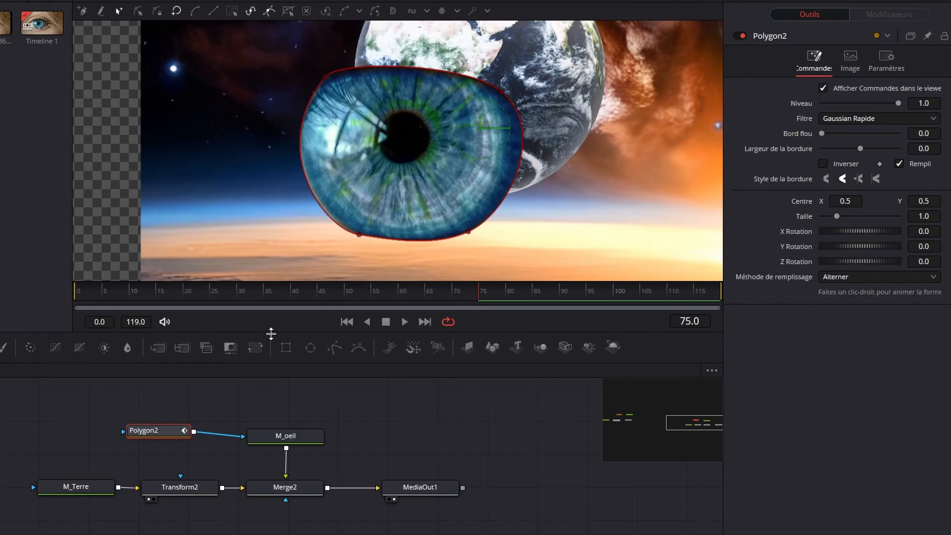
Step: Invert the Polygon2 mask so the Earth shows through the iris, toggling the inversion off and on to compare
mouse_move(296, 434)
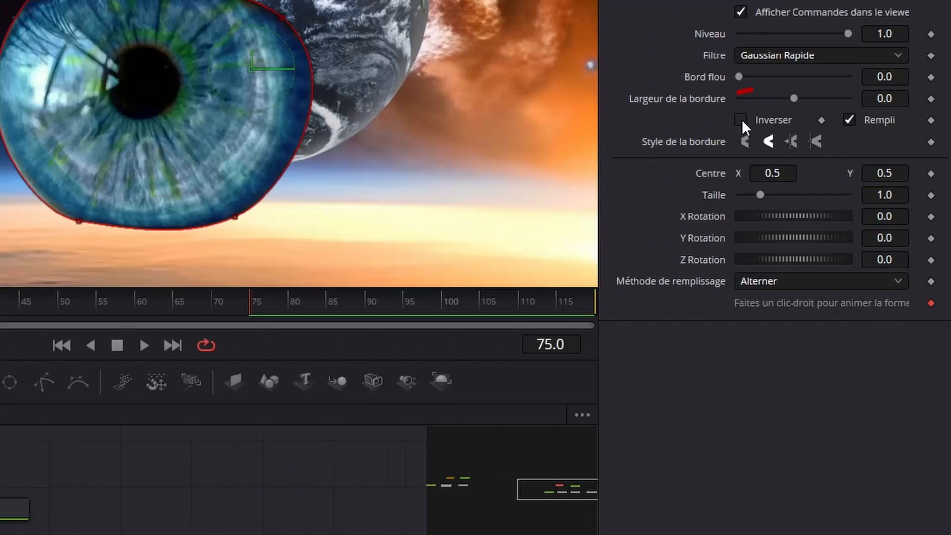
click(823, 163)
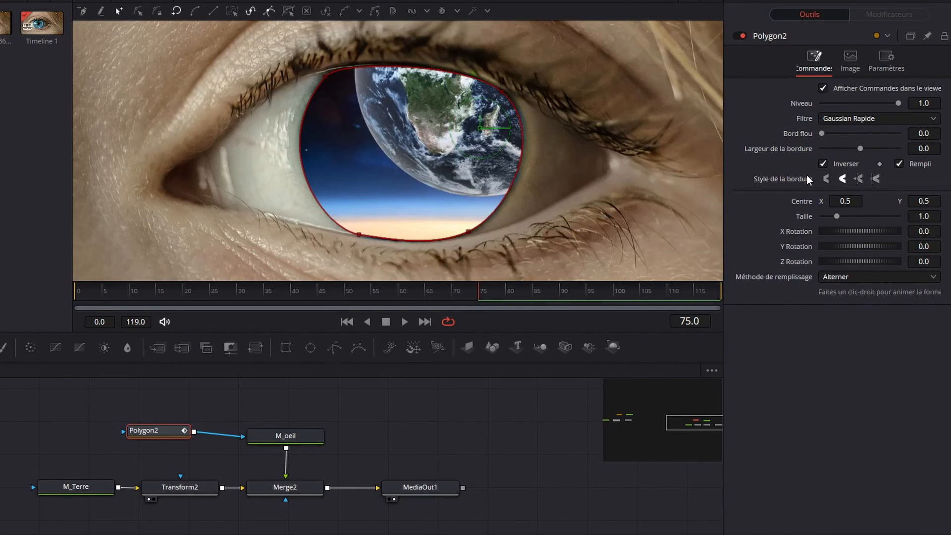
click(822, 165)
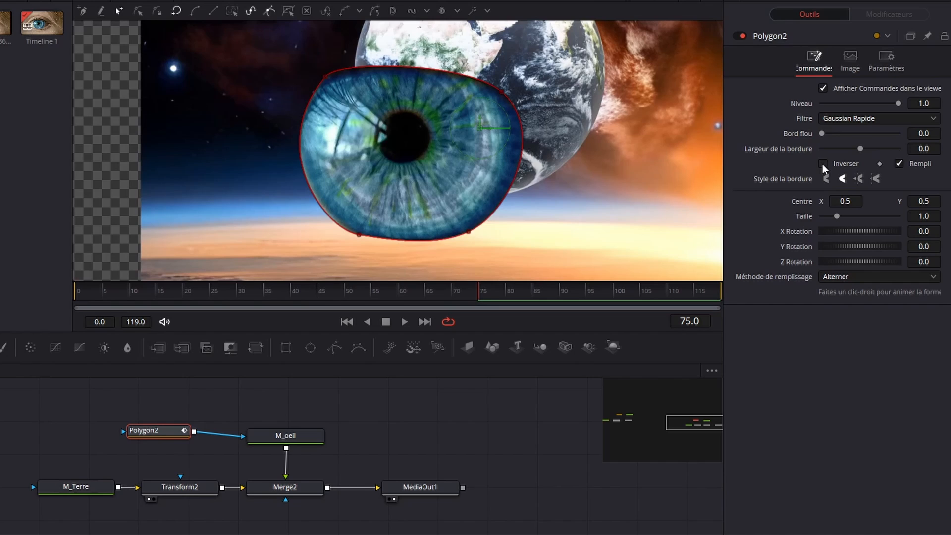
click(822, 164)
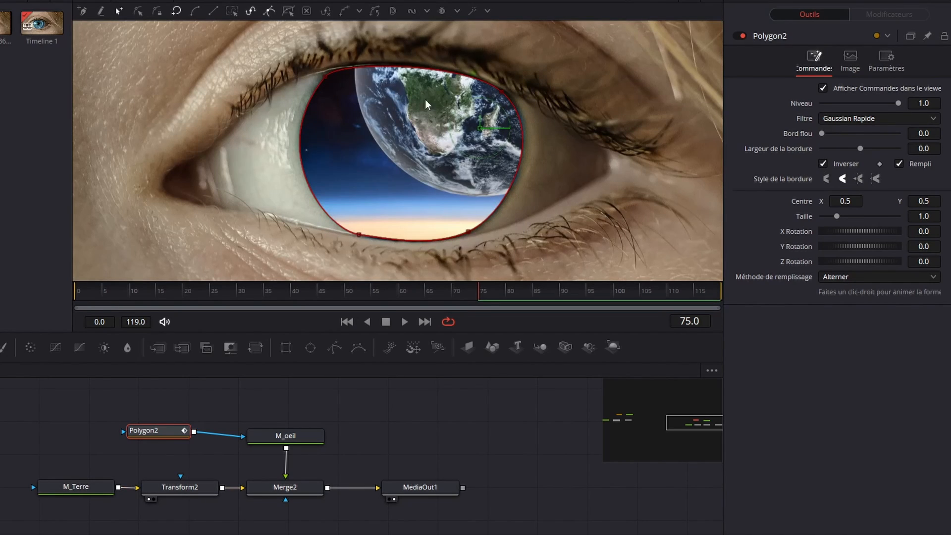
Step: Reposition the Earth inside the iris with Transform2, centred at about X 0.4215, Y 0.3704, and set its size to 0.696
click(190, 489)
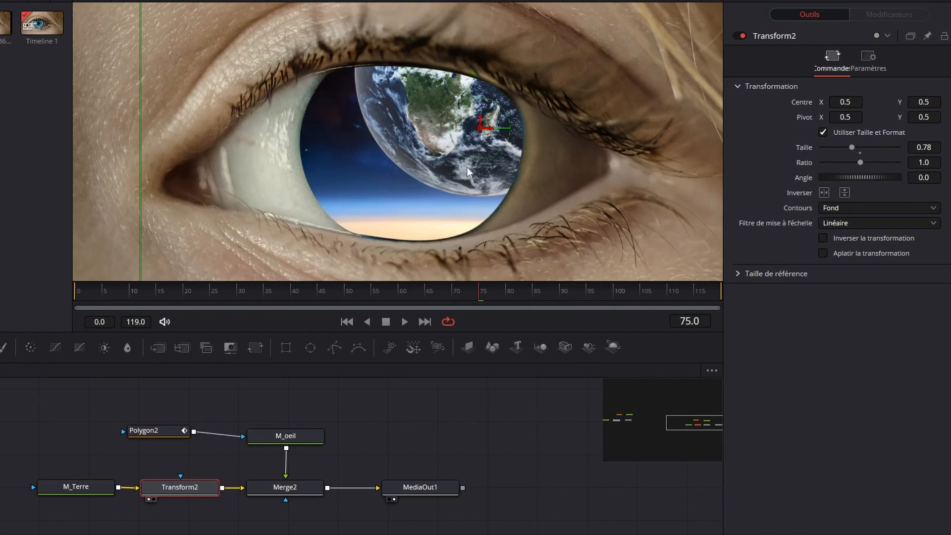
drag(480, 115, 424, 188)
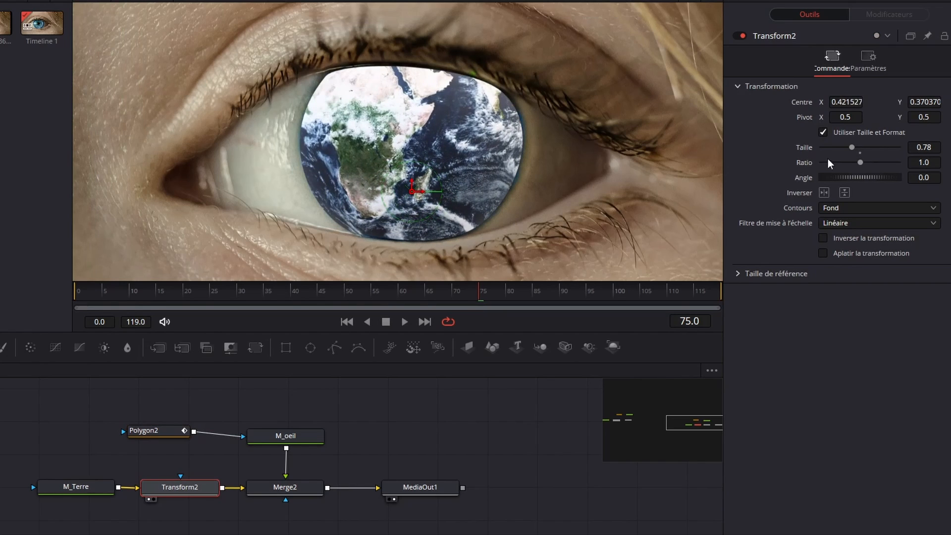
drag(852, 147, 845, 148)
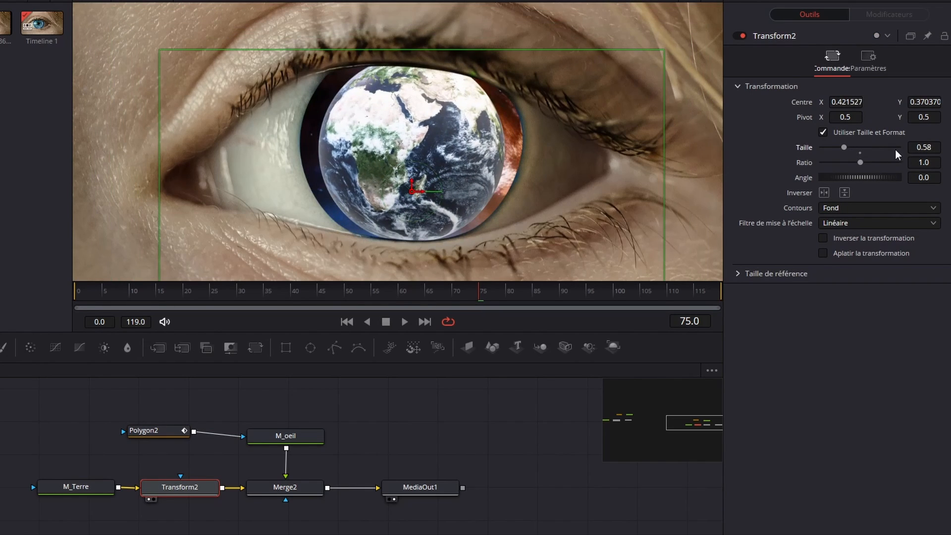
click(924, 147)
text(0.589)
key(Return)
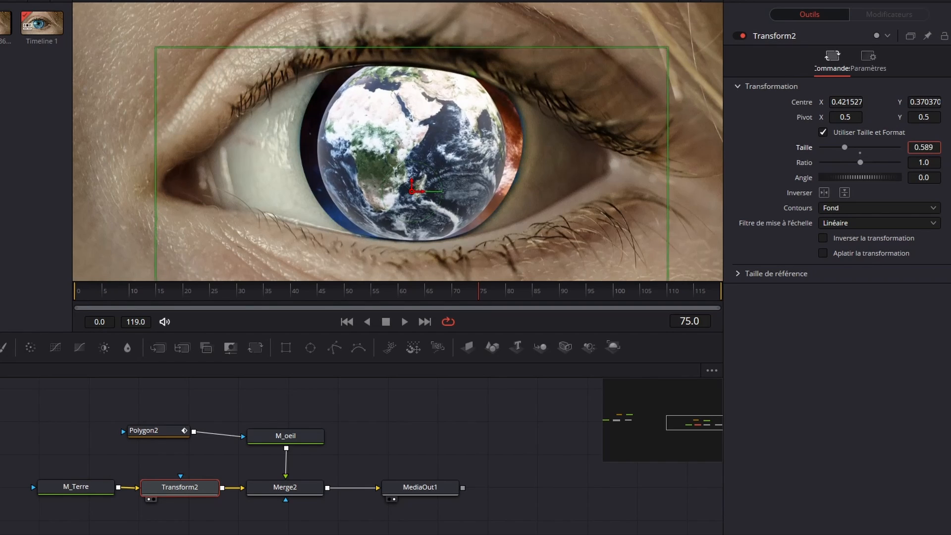
scroll(914, 147, up, 5)
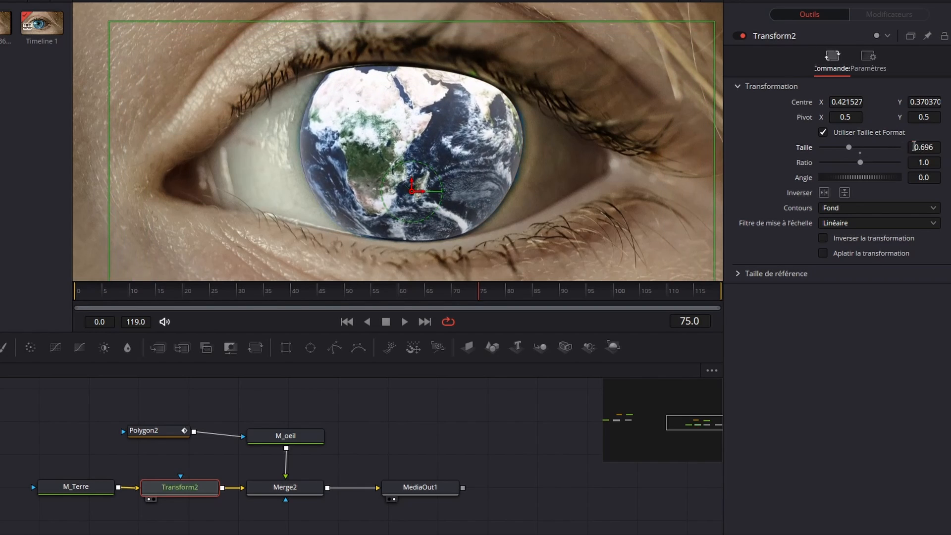
Step: Try several lower ratio values on Transform2, down to 0.01, and reset the ratio to its default of 1.0
scroll(916, 162, down, 10)
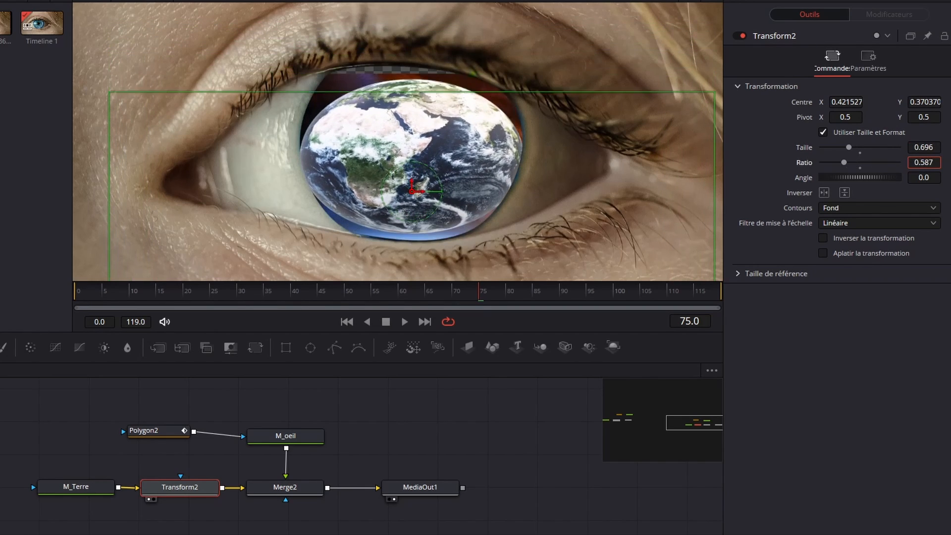
scroll(917, 163, up, 12)
scroll(916, 162, down, 2)
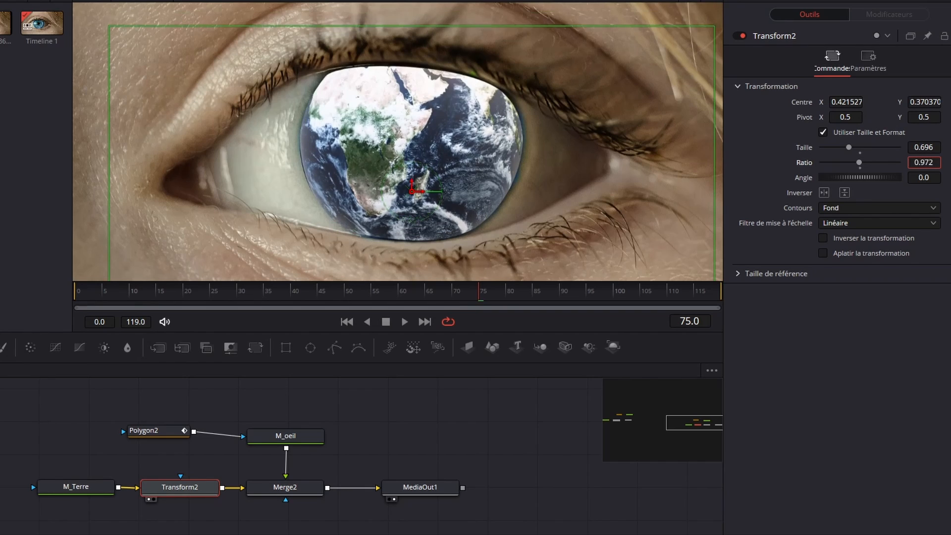
scroll(917, 162, down, 1)
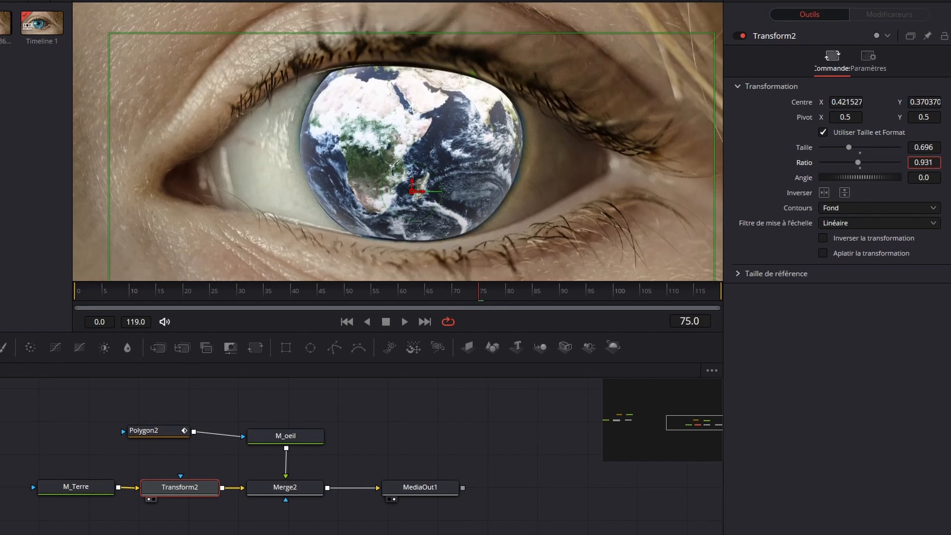
click(861, 168)
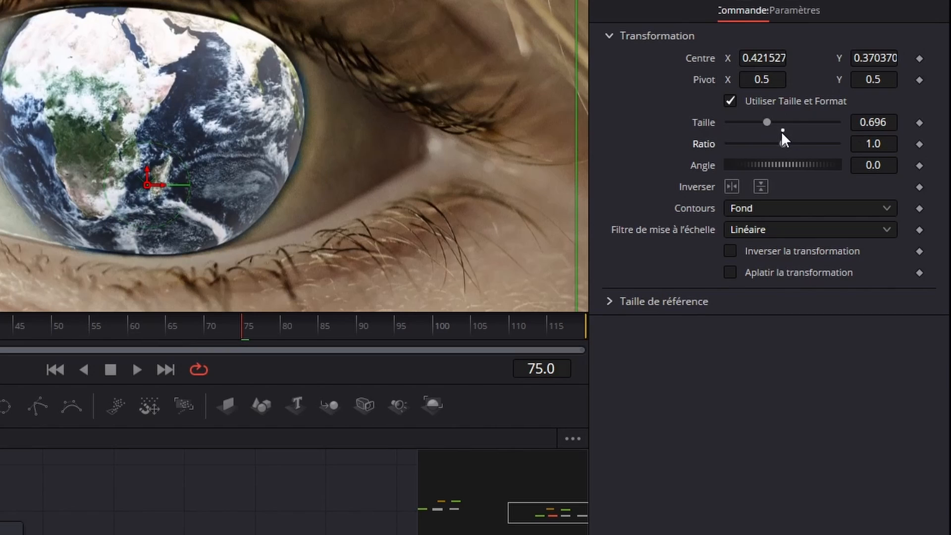
drag(783, 142, 691, 144)
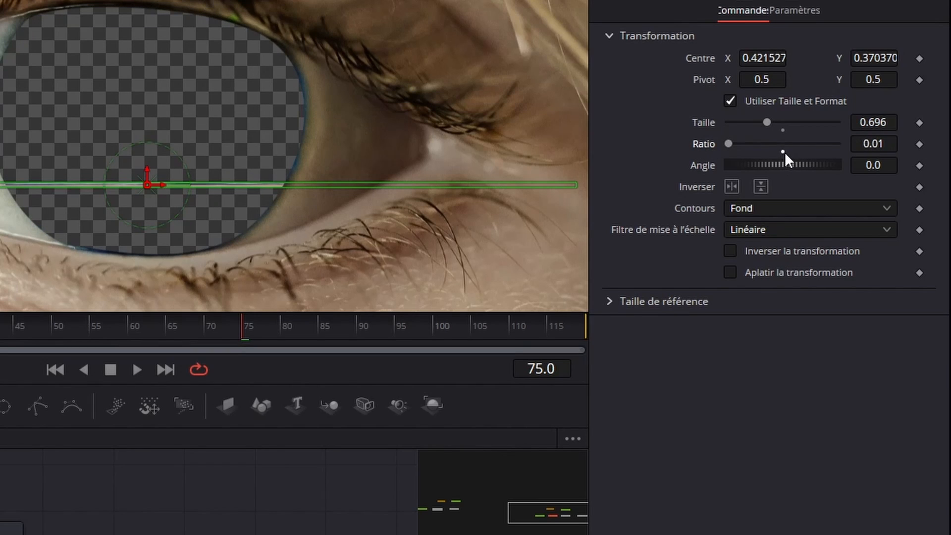
click(784, 151)
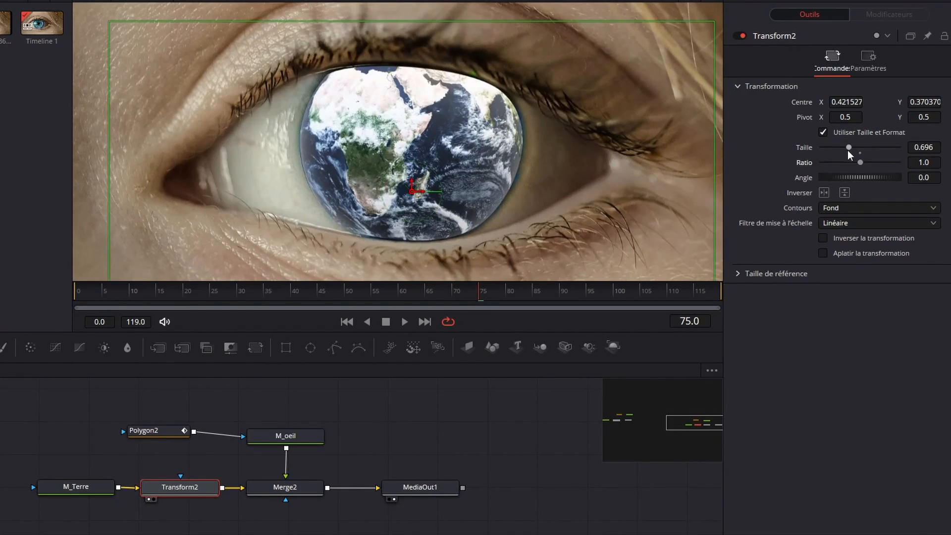
Step: Set Transform2's size to 0.716 and soften the edge of the Polygon2 mask with a soft edge of 0.011
drag(849, 147, 849, 147)
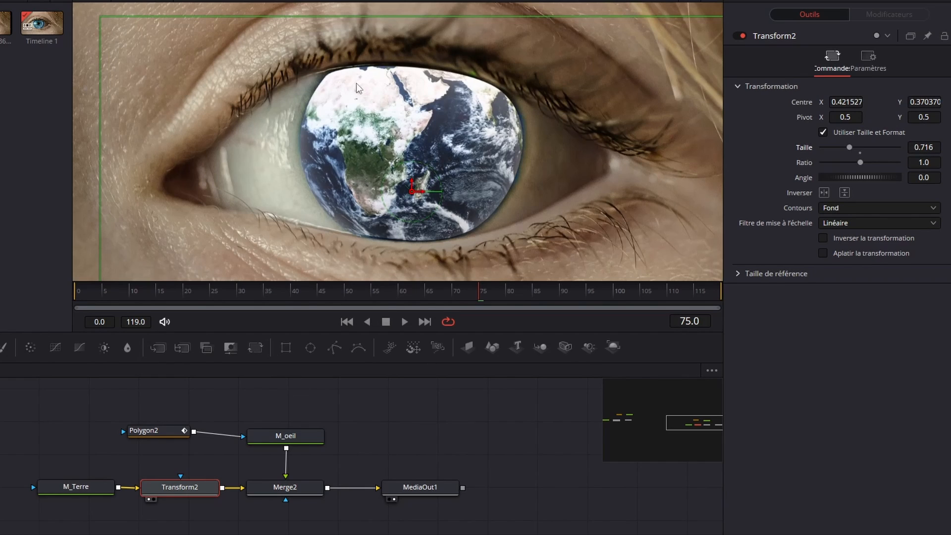
click(153, 431)
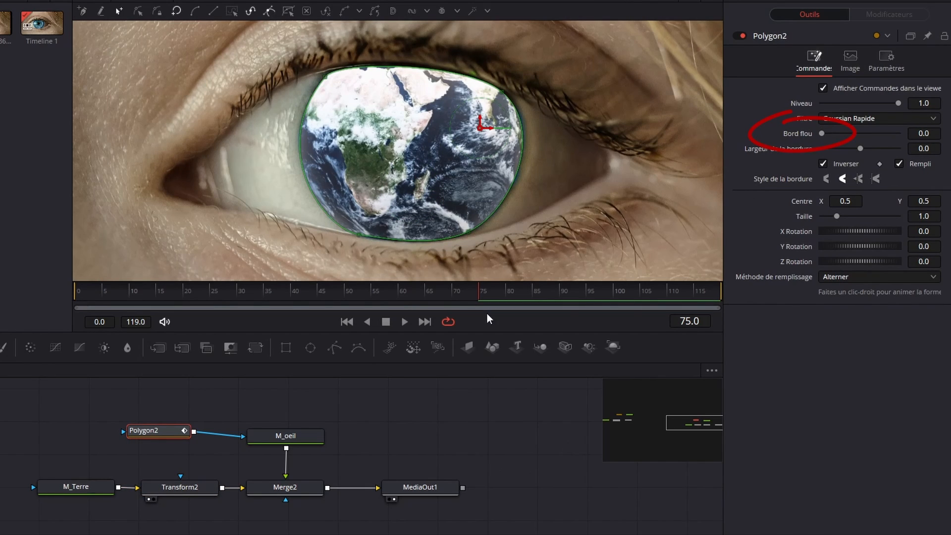
click(501, 435)
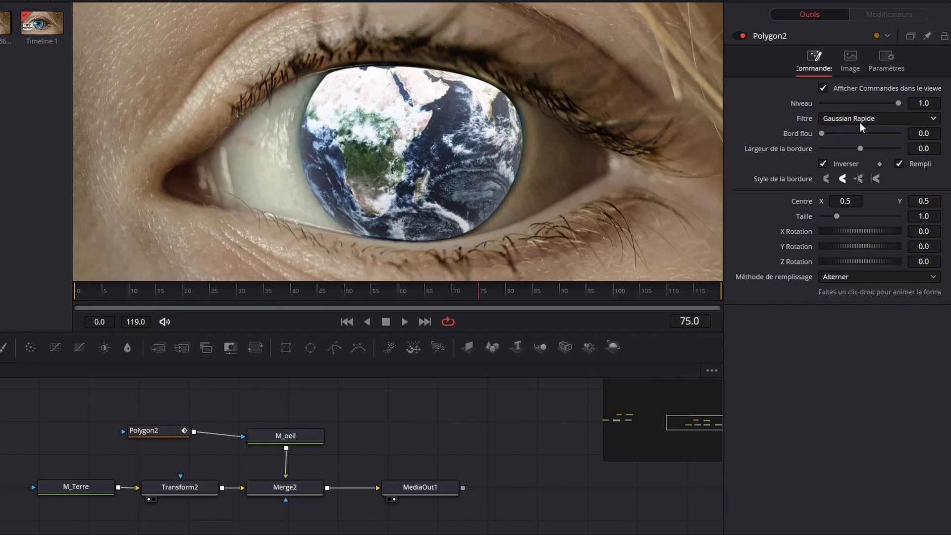
click(158, 430)
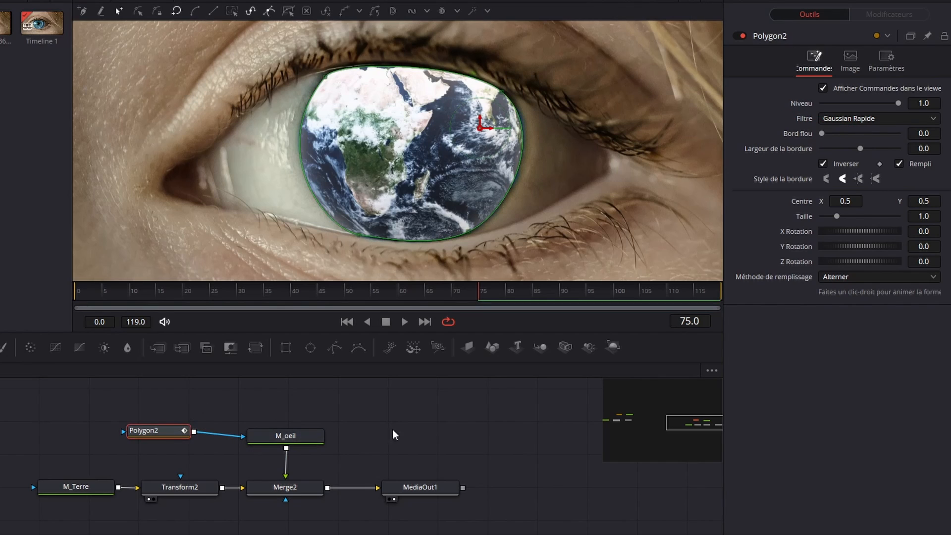
click(431, 426)
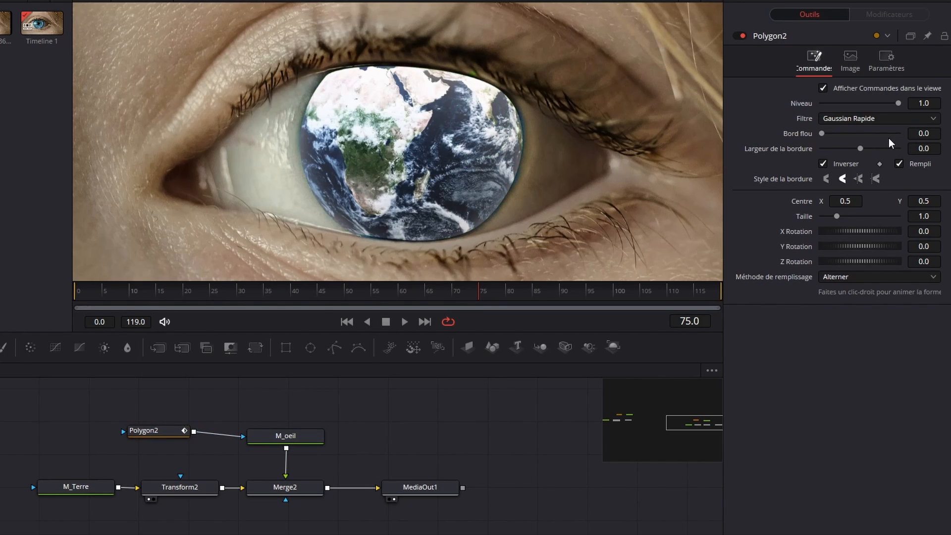
click(133, 431)
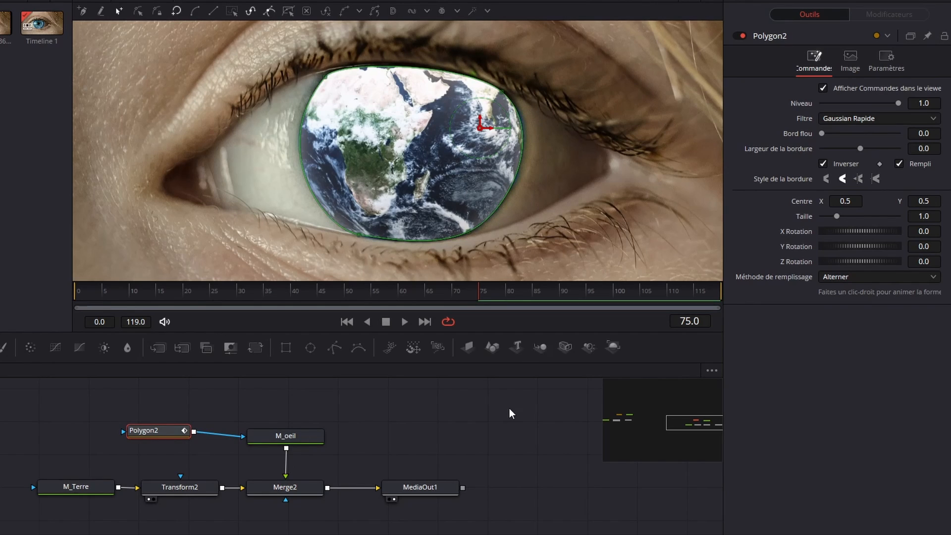
click(526, 422)
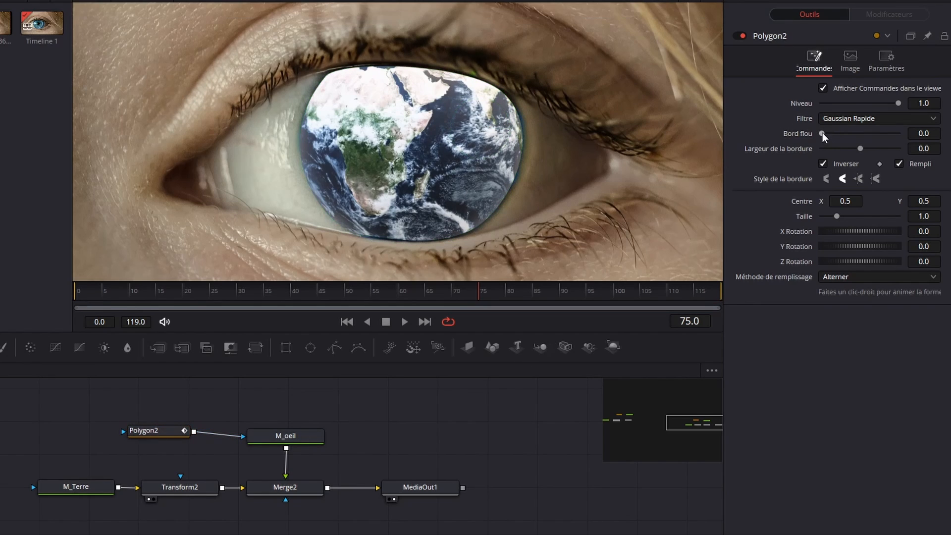
drag(822, 133, 826, 169)
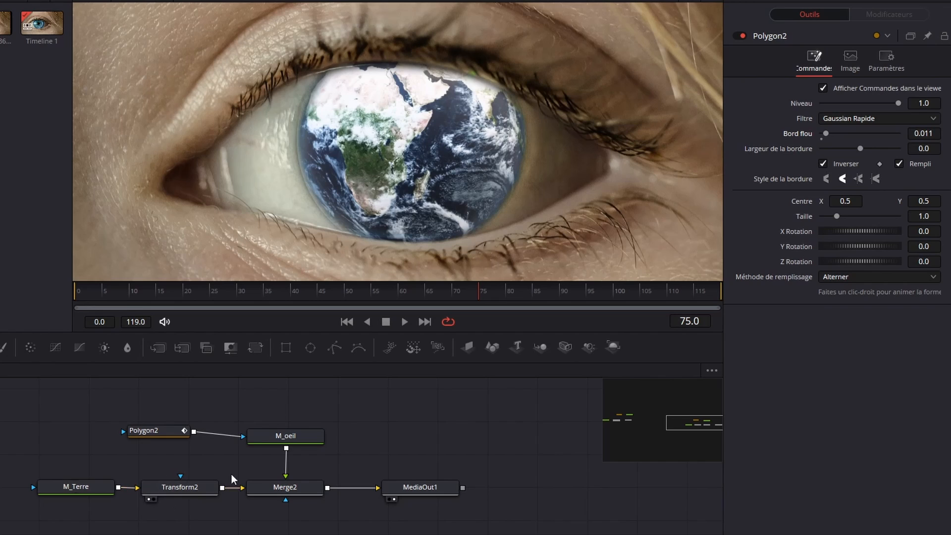
Step: Set Transform2's size to 0.75 and play the composite from the first frame
click(180, 487)
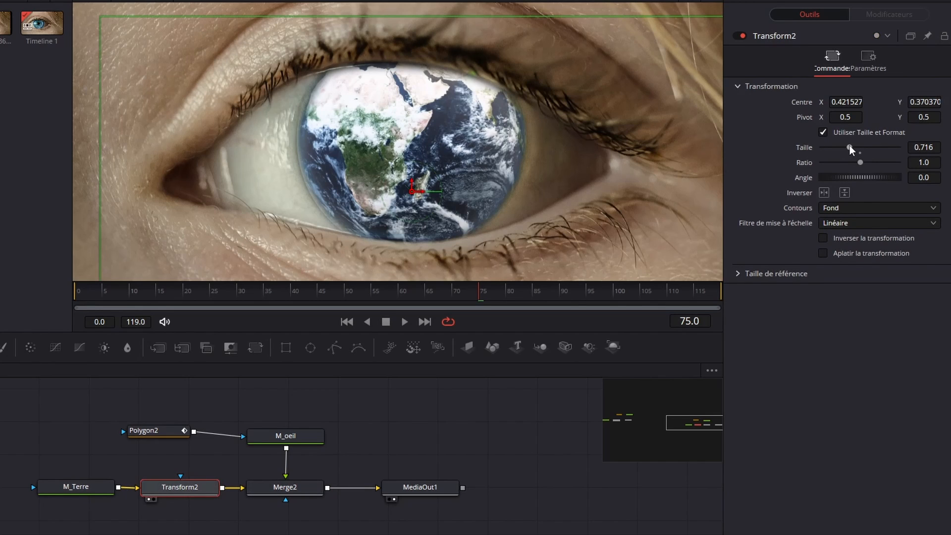
drag(849, 144, 850, 144)
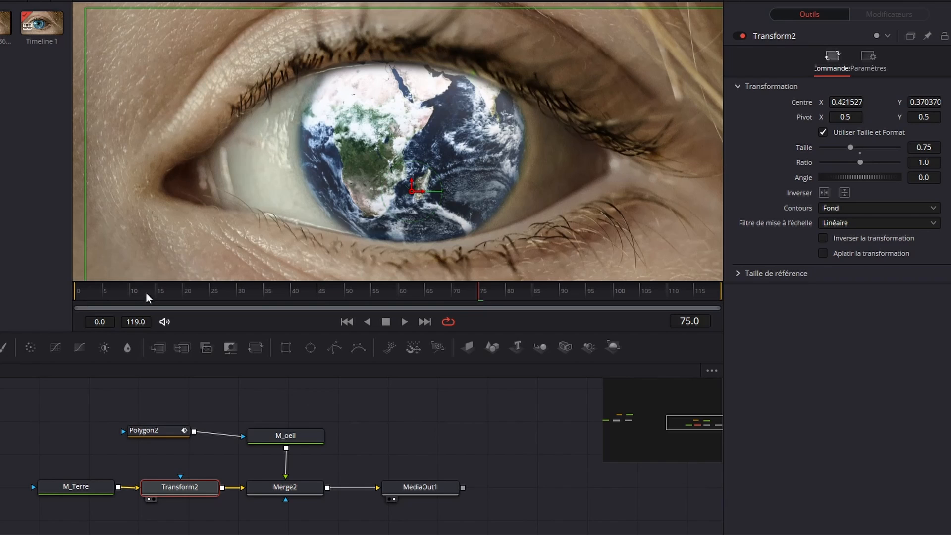
drag(105, 291, 78, 291)
click(404, 322)
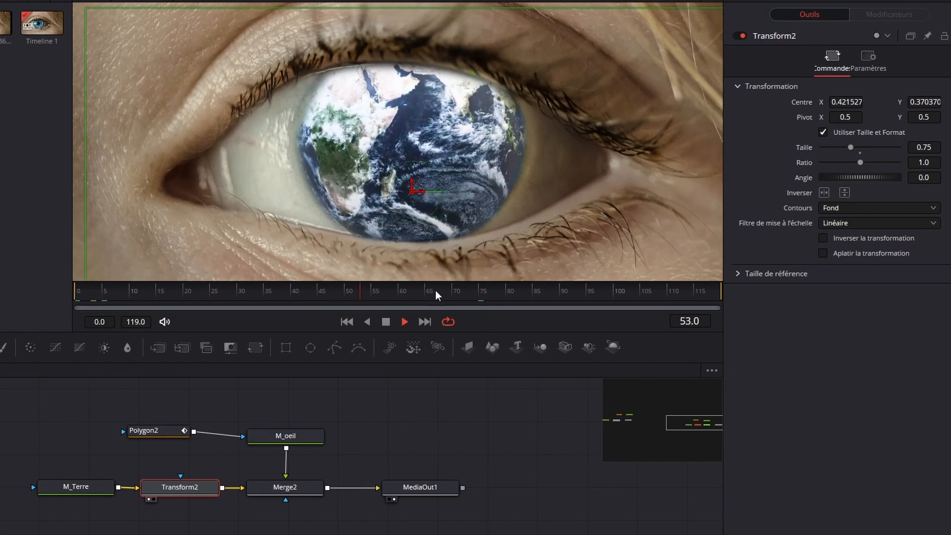